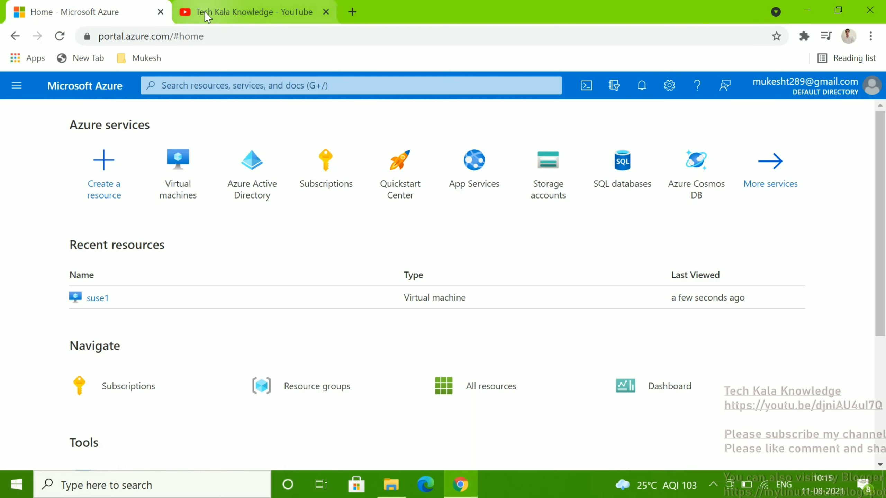
# Open the portal navigation menu, then return to the portal home page
pyautogui.moveTo(307, 183)
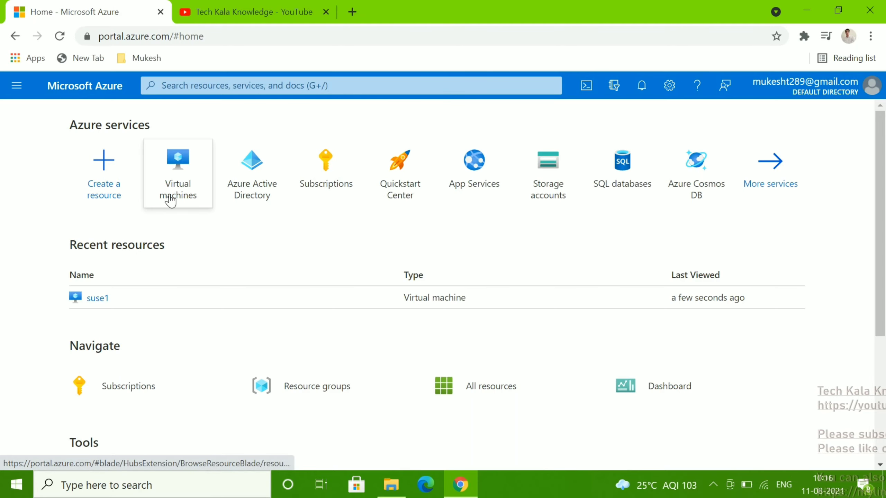
pyautogui.moveTo(183, 198)
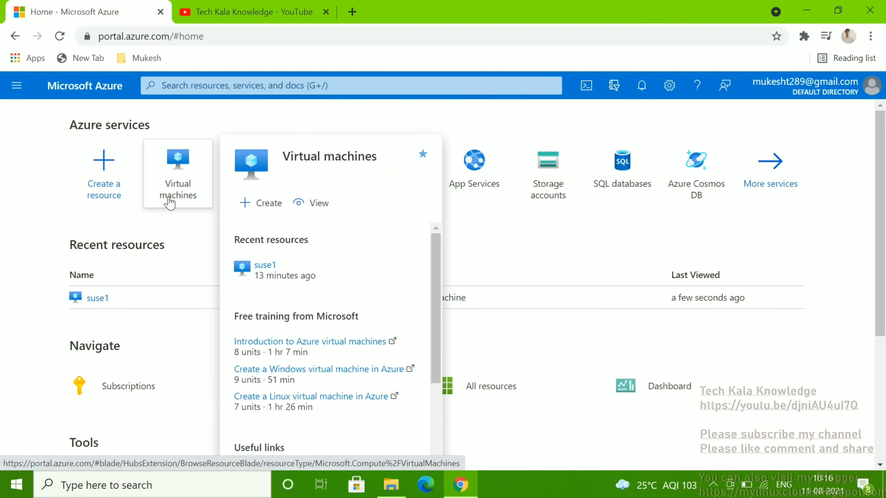
pyautogui.click(16, 88)
pyautogui.click(36, 136)
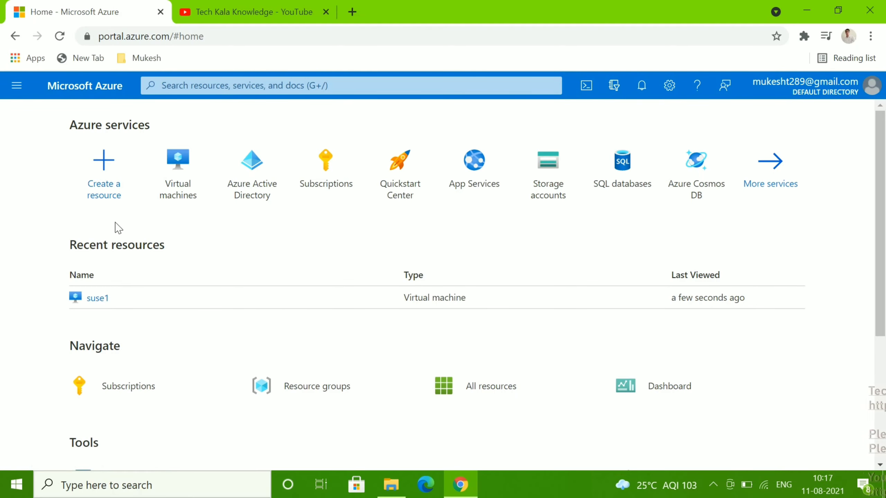
pyautogui.click(21, 91)
pyautogui.click(38, 132)
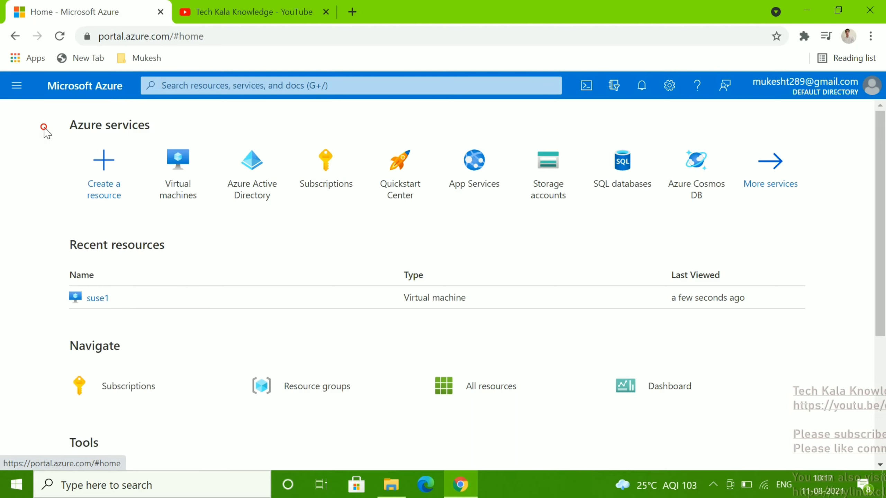
# Search the portal for 'vi' and open the Virtual machines service
pyautogui.moveTo(186, 185)
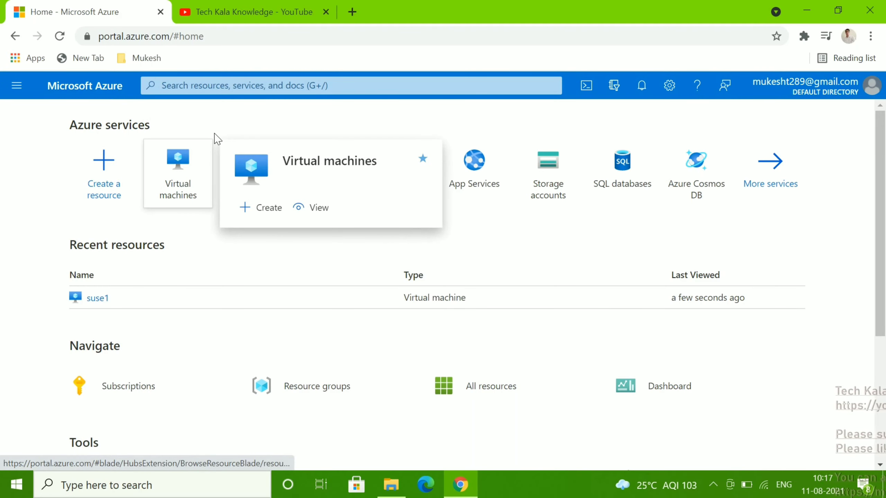
pyautogui.click(197, 86)
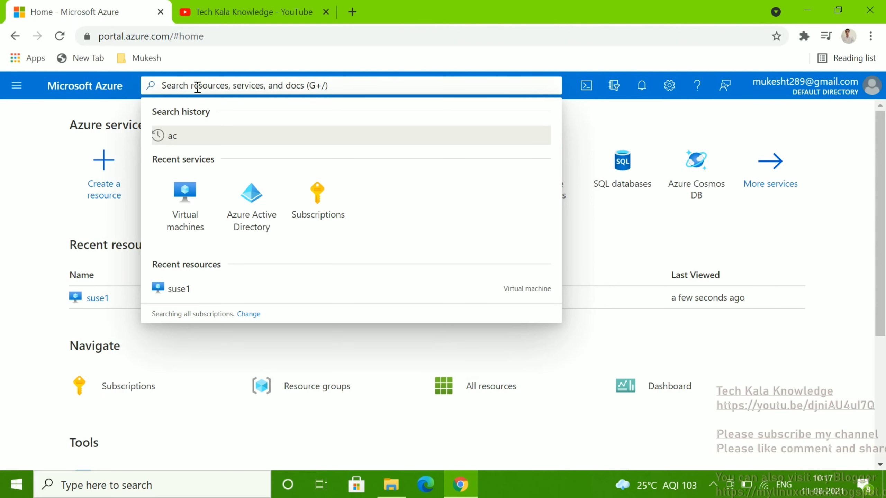
pyautogui.write('vit')
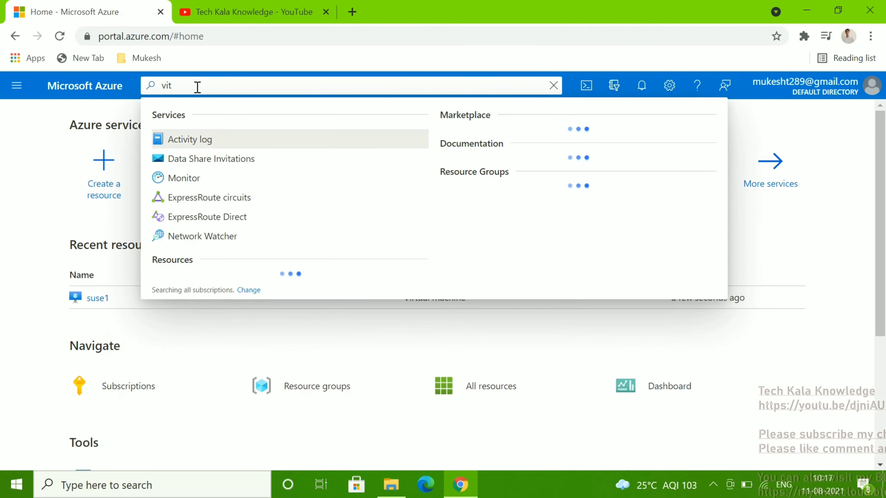
pyautogui.press('BackSpace')
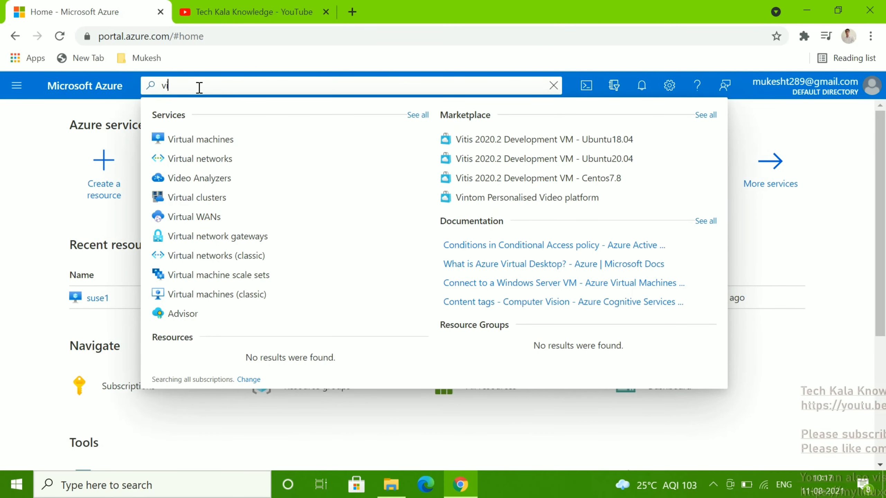
pyautogui.click(186, 144)
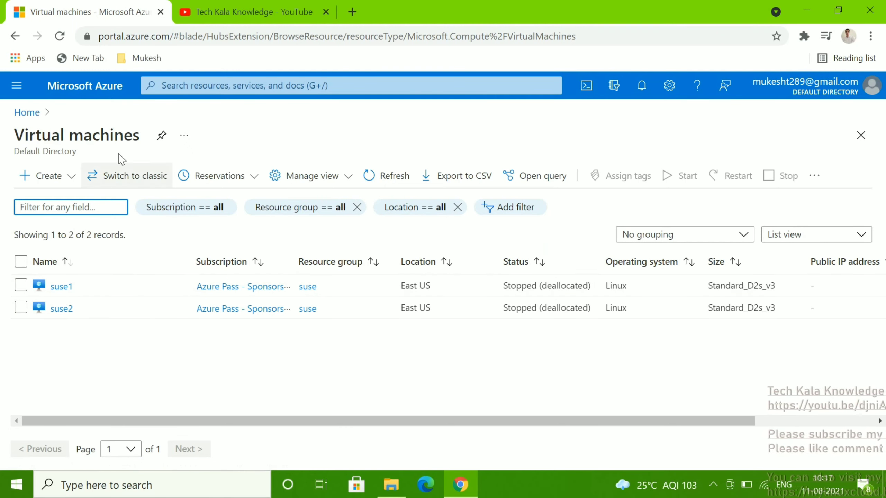
# From Home, open the Virtual machines list and choose Create > Virtual machine
pyautogui.click(27, 112)
pyautogui.moveTo(192, 212)
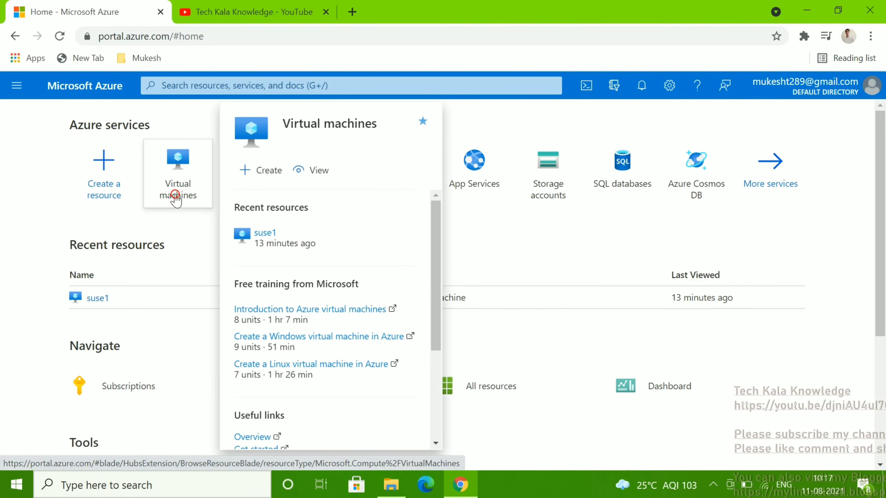
pyautogui.click(176, 200)
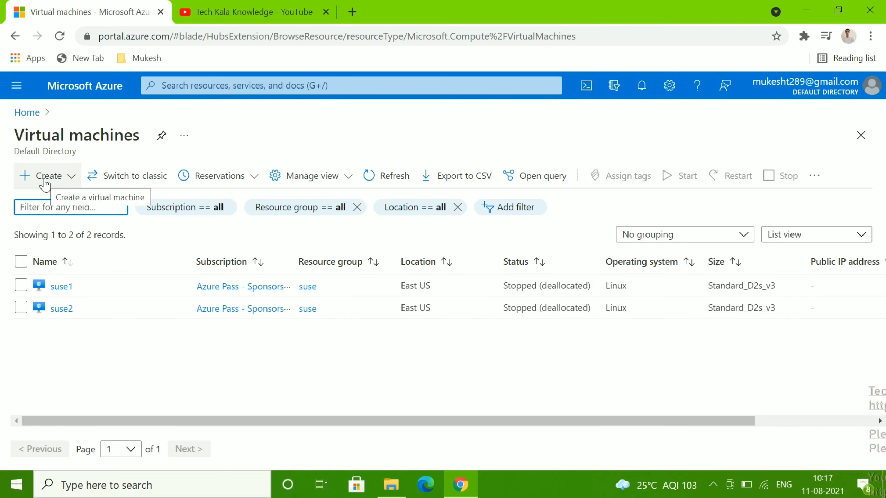
pyautogui.click(45, 179)
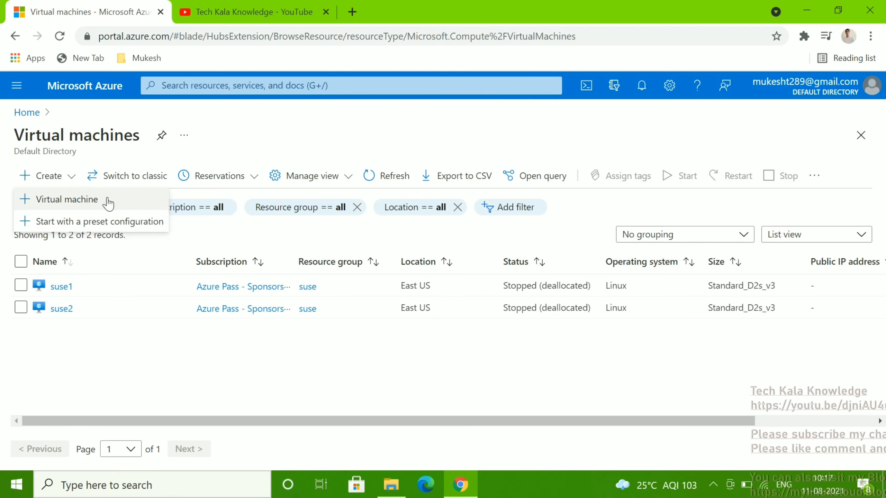
pyautogui.click(65, 201)
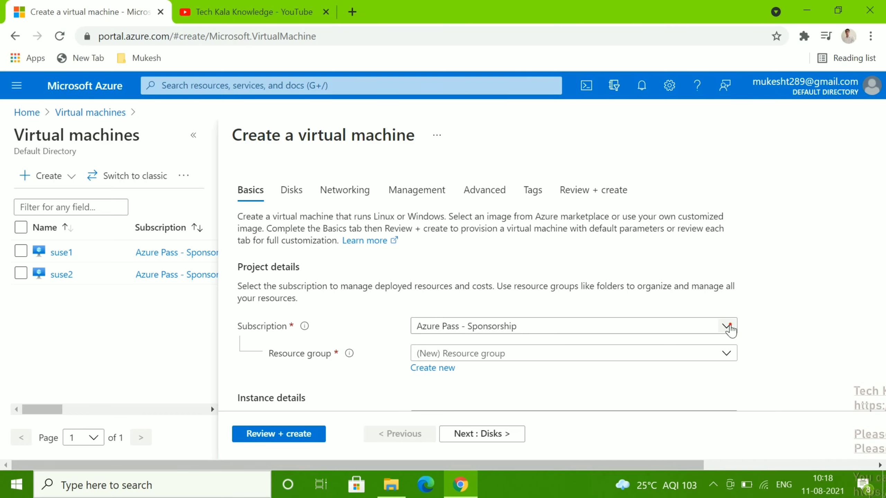
# Set the subscription to Azure Pass - Sponsorship
pyautogui.click(728, 327)
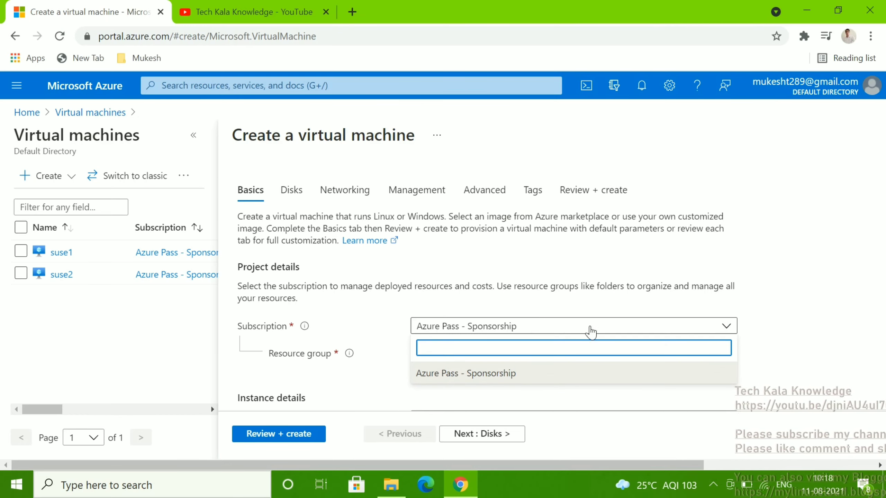
pyautogui.click(728, 328)
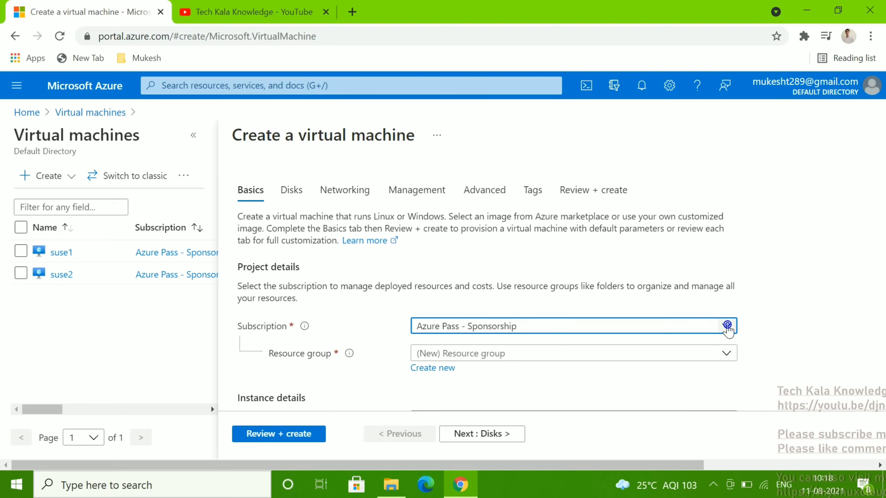
pyautogui.click(728, 327)
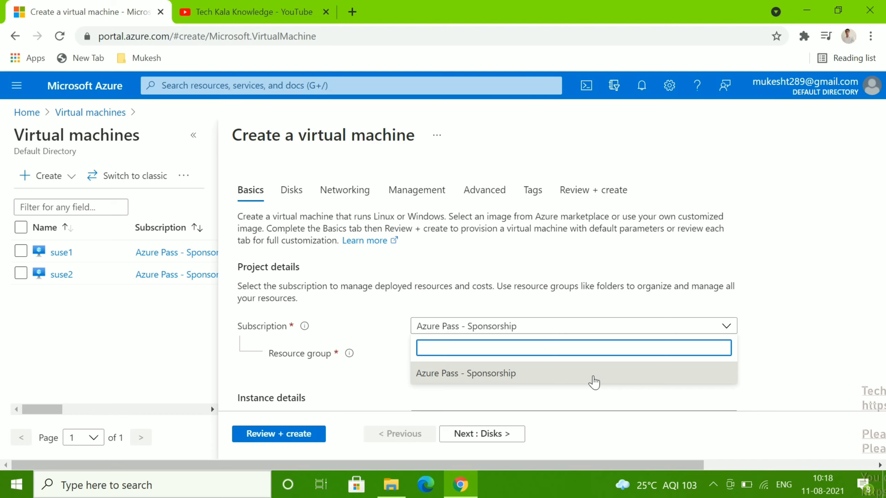
pyautogui.click(594, 381)
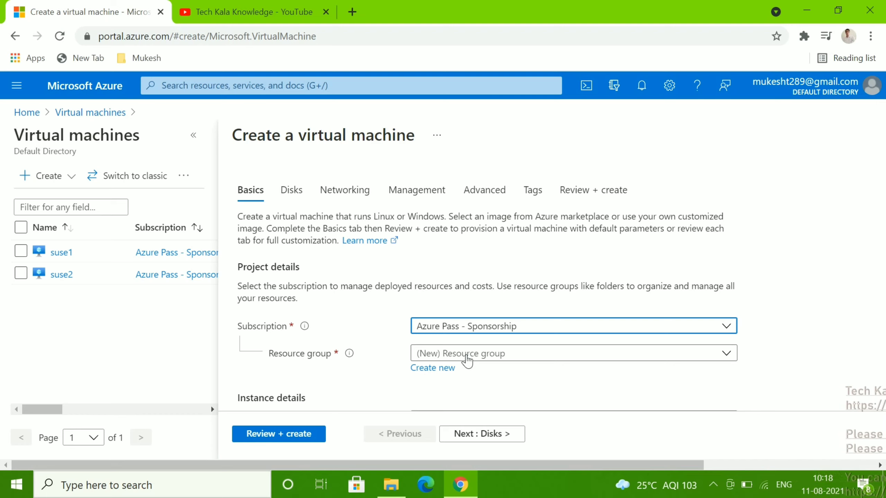
# Select the existing dev_group as the resource group instead of creating a new one
pyautogui.click(467, 354)
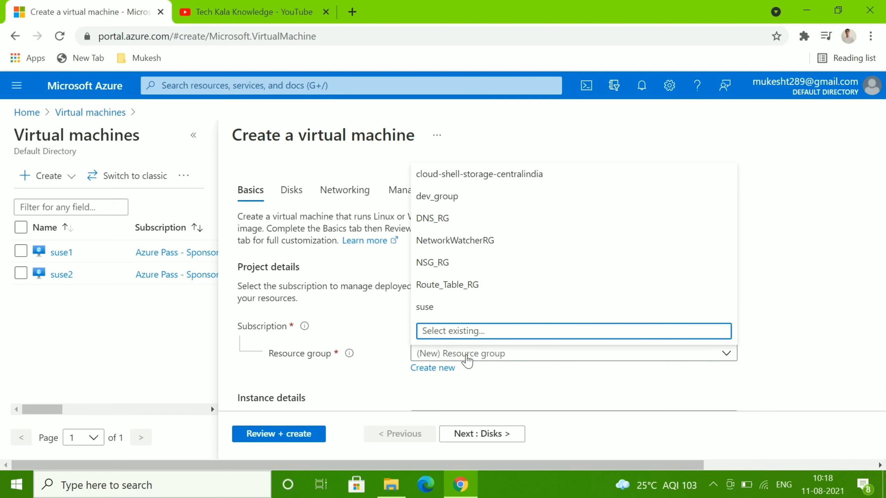
pyautogui.click(760, 341)
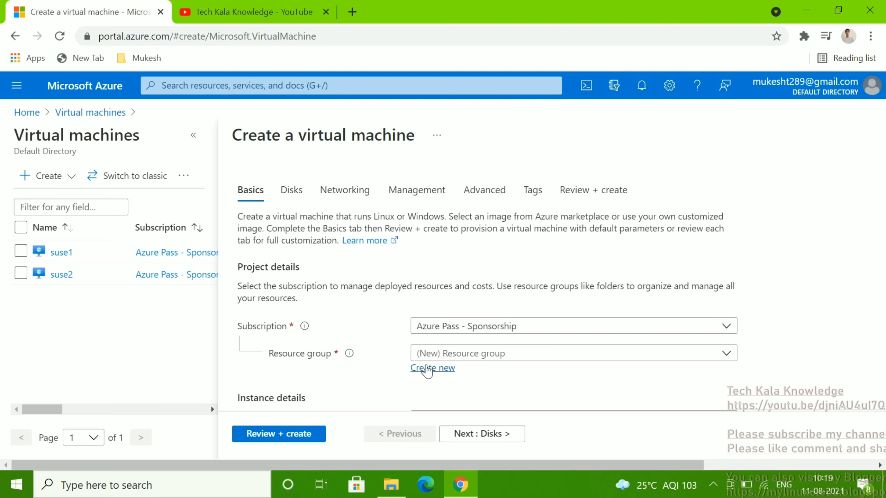
pyautogui.click(428, 369)
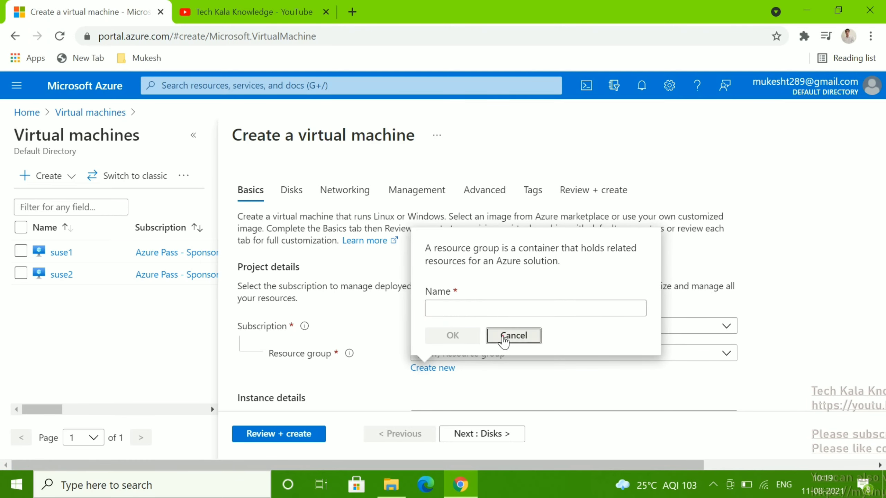
pyautogui.click(507, 336)
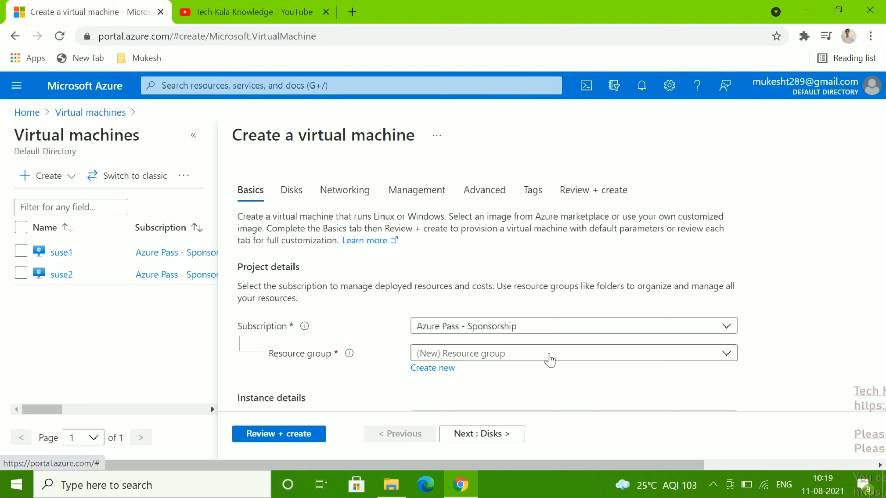
pyautogui.click(549, 355)
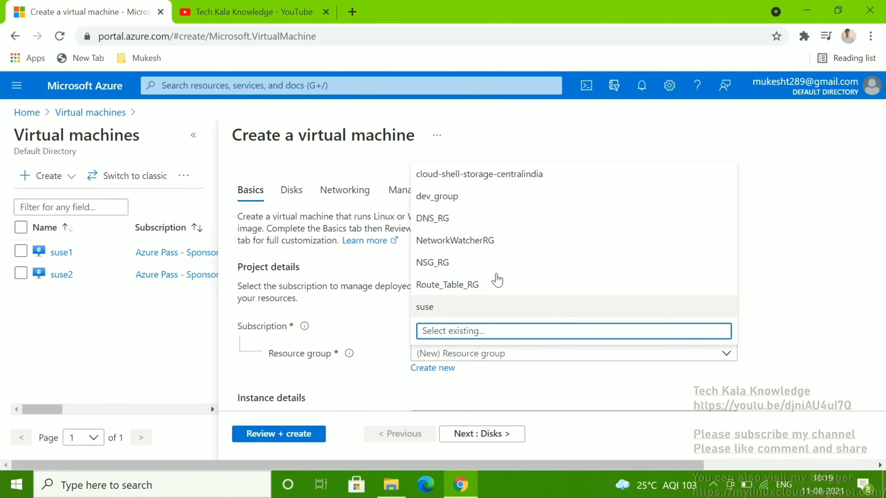
pyautogui.click(456, 199)
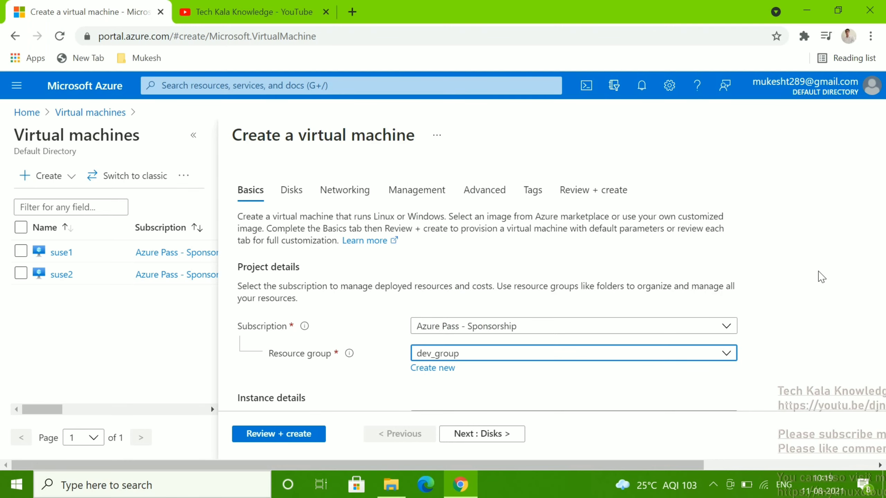
# Enter test1000 as the virtual machine name and open the Region dropdown
pyautogui.scroll(-3, 822, 277)
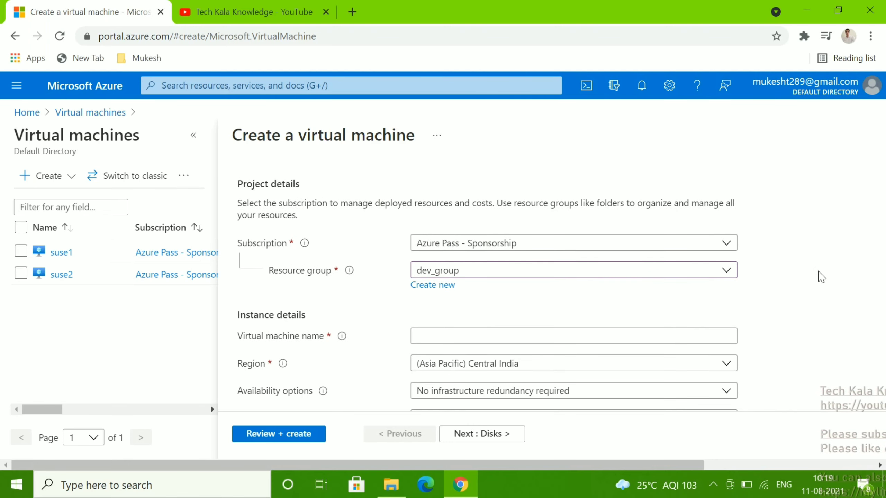
pyautogui.scroll(-2, 822, 276)
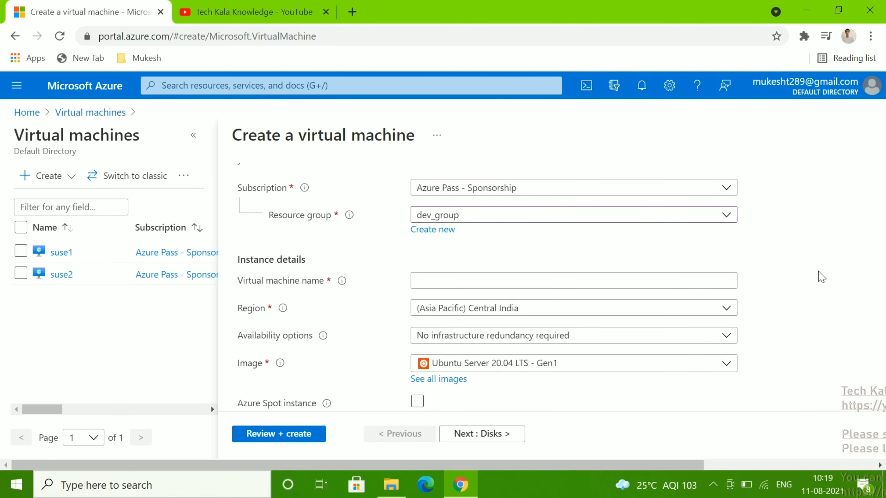
pyautogui.click(561, 282)
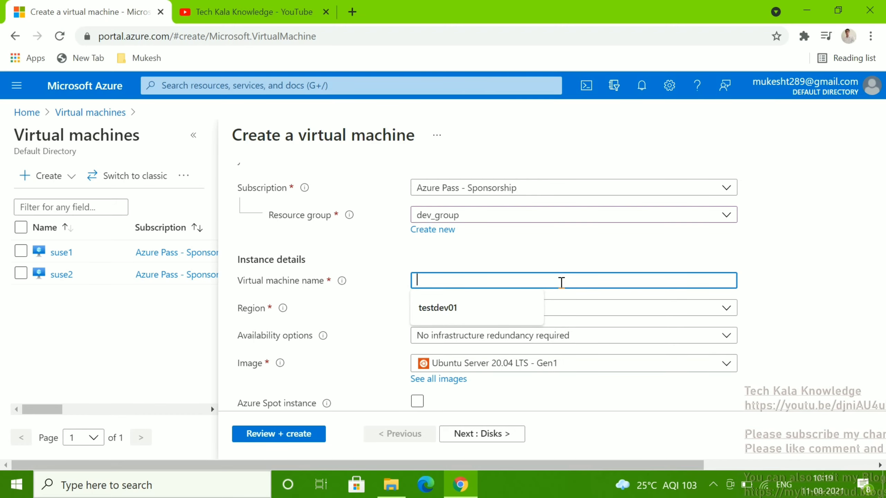
pyautogui.write('t')
pyautogui.press('BackSpace')
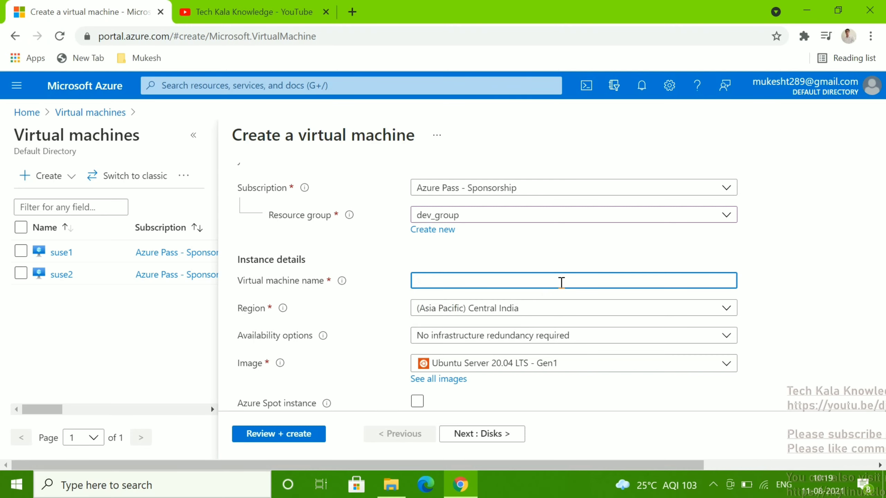
pyautogui.write('te')
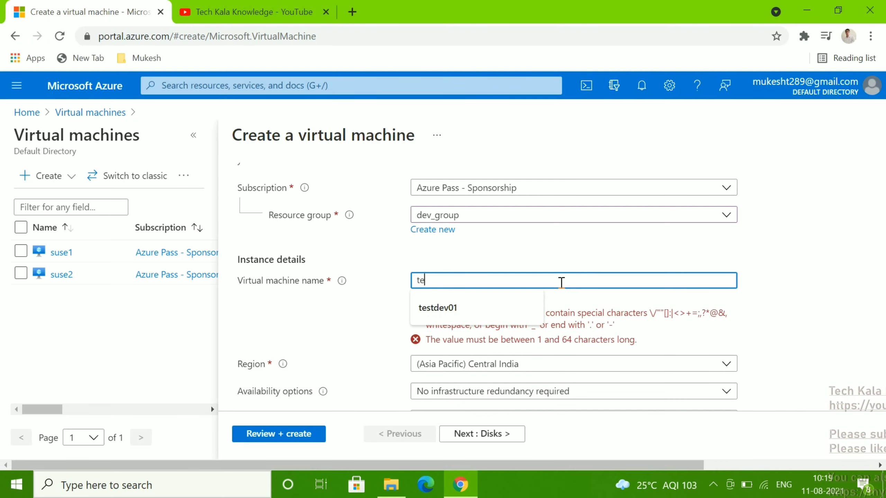
pyautogui.write('st')
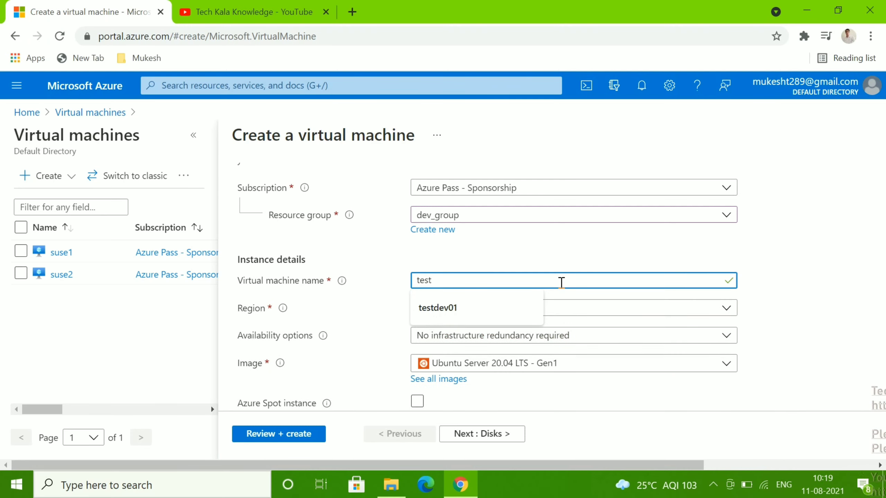
pyautogui.write('1000')
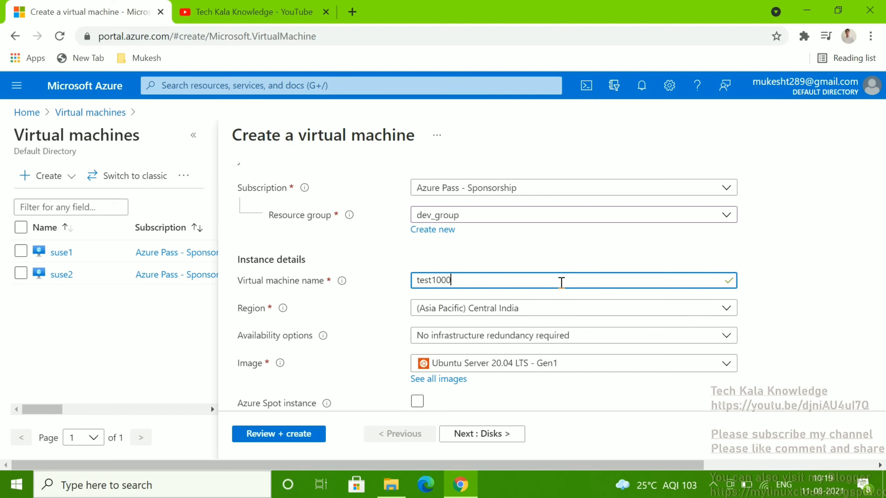
pyautogui.click(823, 280)
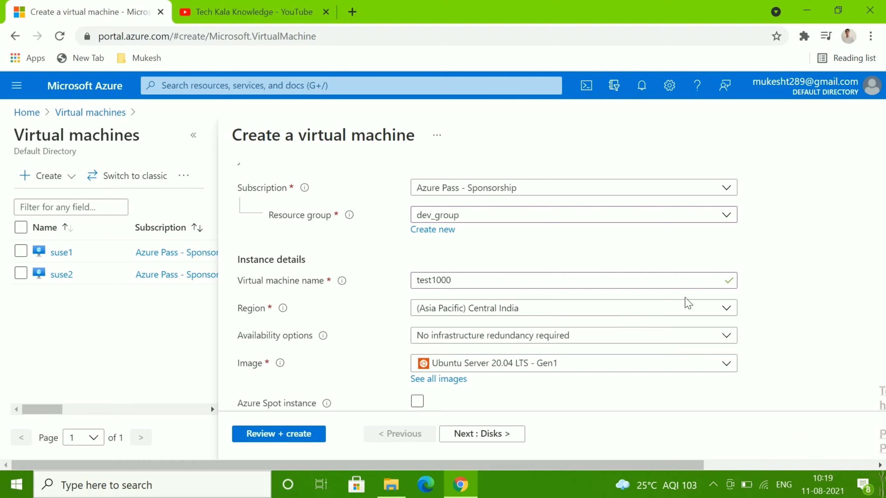
pyautogui.click(729, 310)
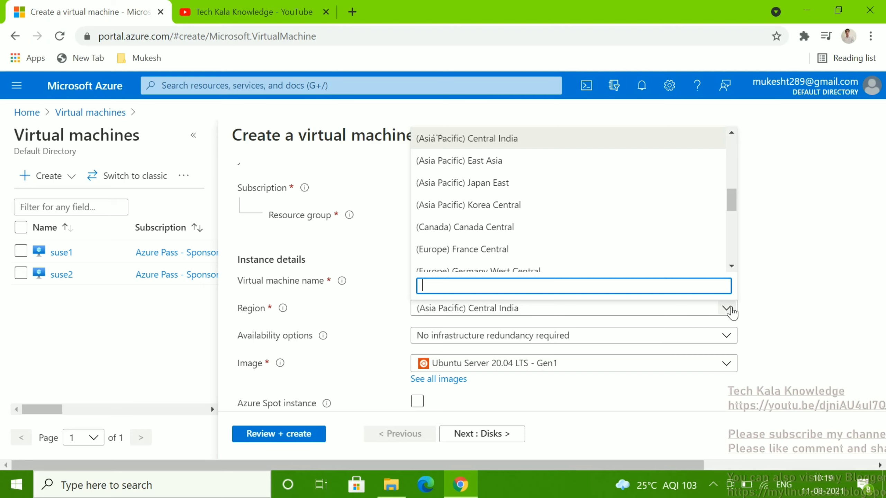
pyautogui.click(730, 309)
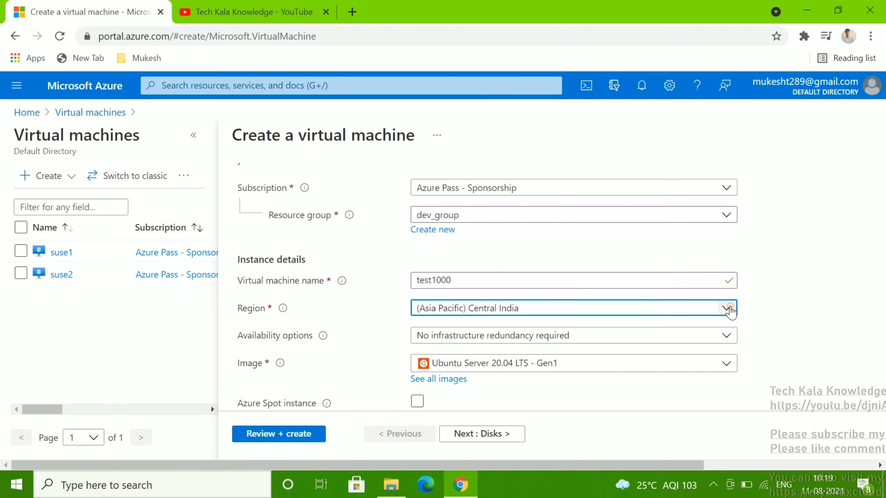
pyautogui.click(731, 309)
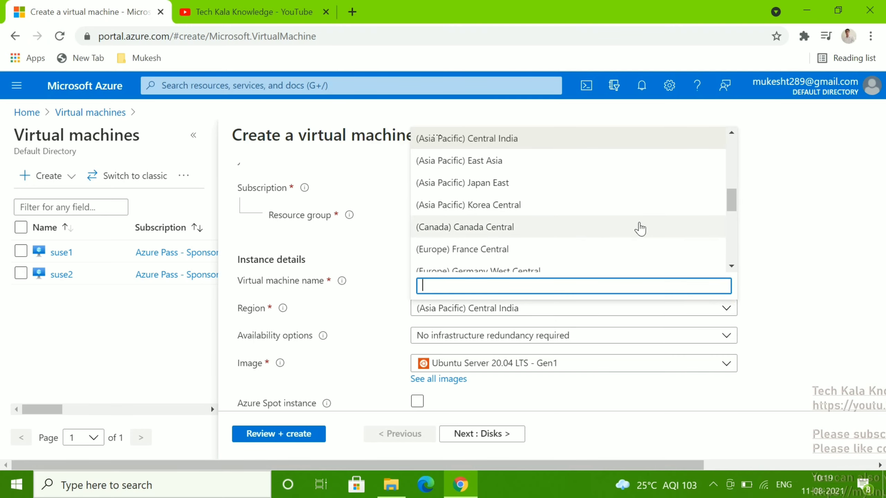
pyautogui.click(805, 279)
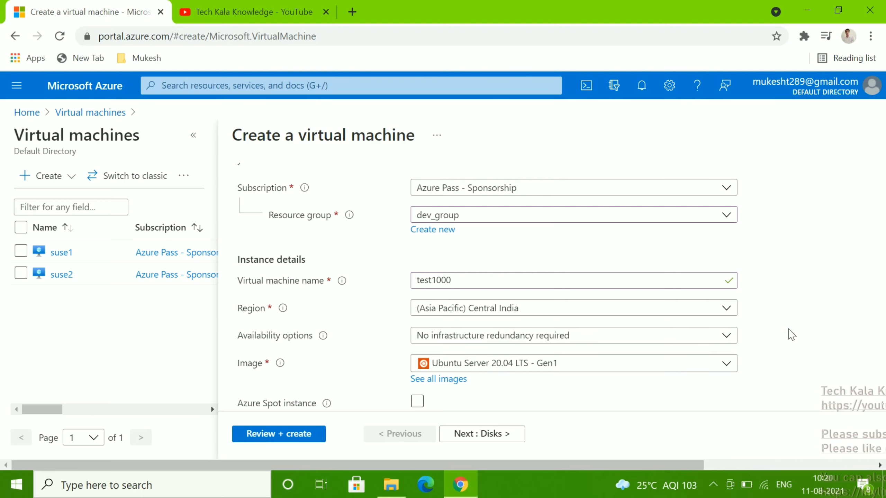
pyautogui.scroll(-1, 792, 335)
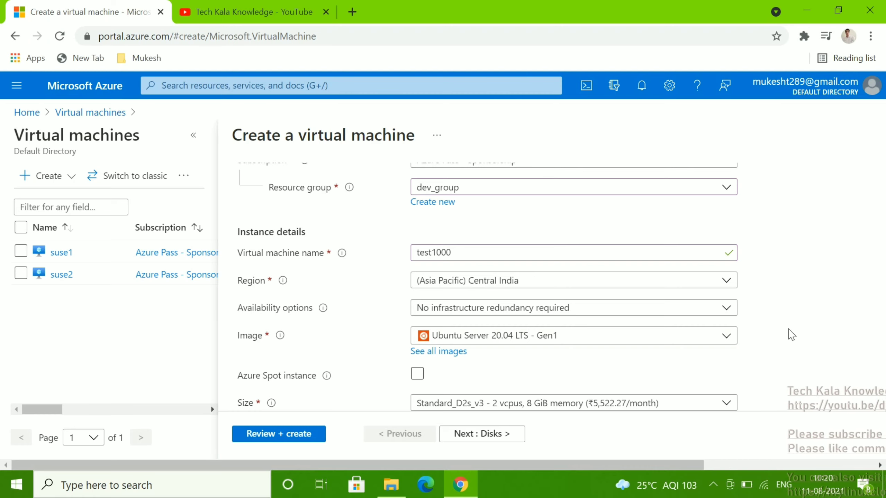
pyautogui.scroll(-2, 792, 335)
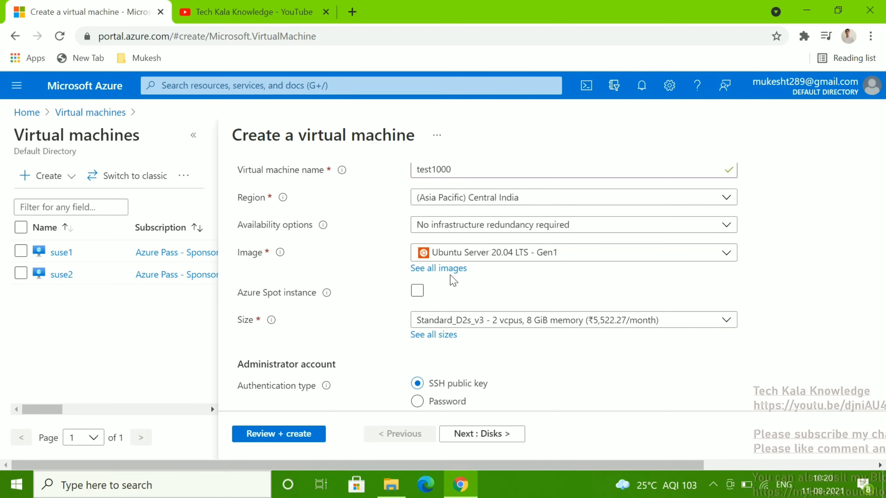
# Keep the Ubuntu Server 20.04 LTS - Gen1 image and open See all sizes, listing 370 VM sizes
pyautogui.click(555, 255)
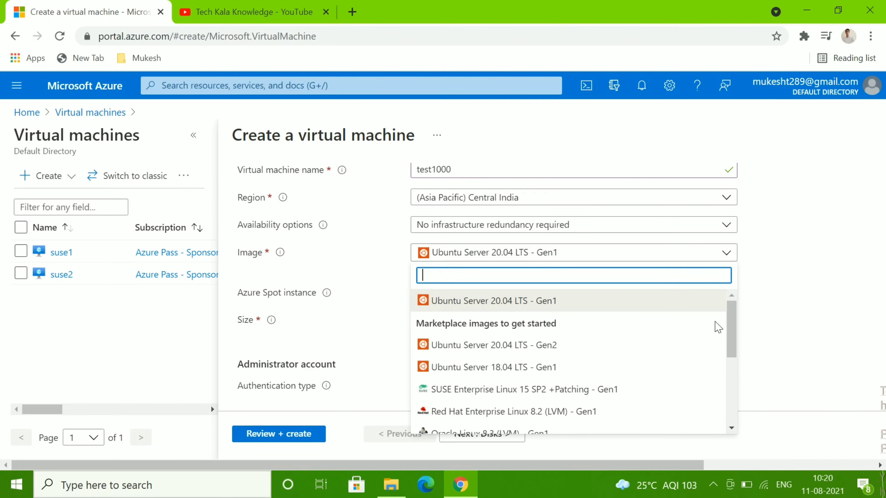
pyautogui.moveTo(731, 321)
pyautogui.mouseDown()
pyautogui.moveTo(733, 396)
pyautogui.moveTo(724, 314)
pyautogui.mouseUp()
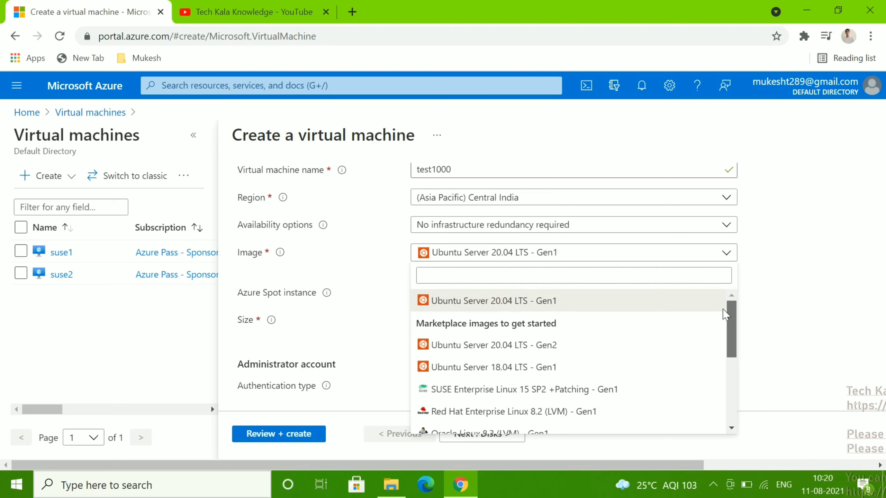
pyautogui.click(533, 309)
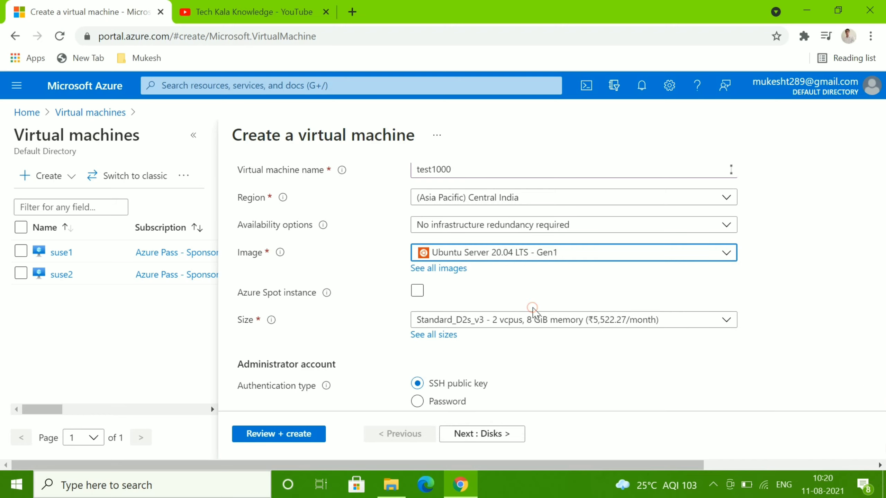
pyautogui.click(757, 276)
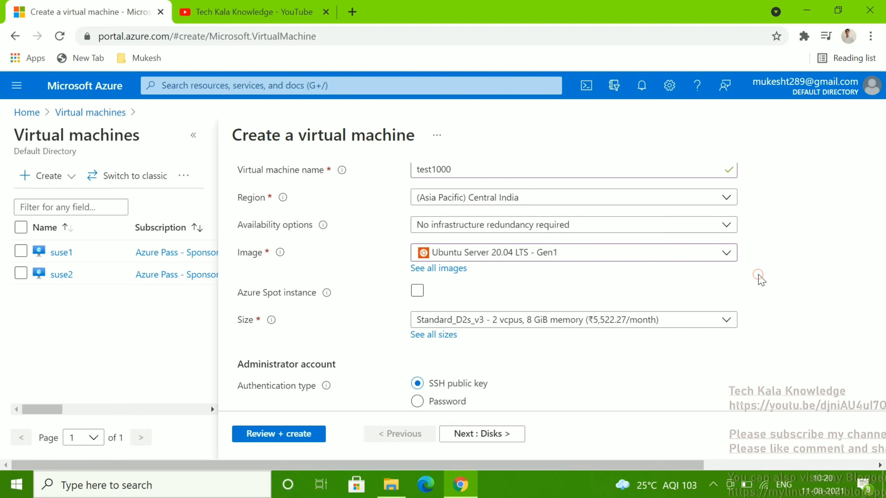
pyautogui.scroll(-2, 759, 278)
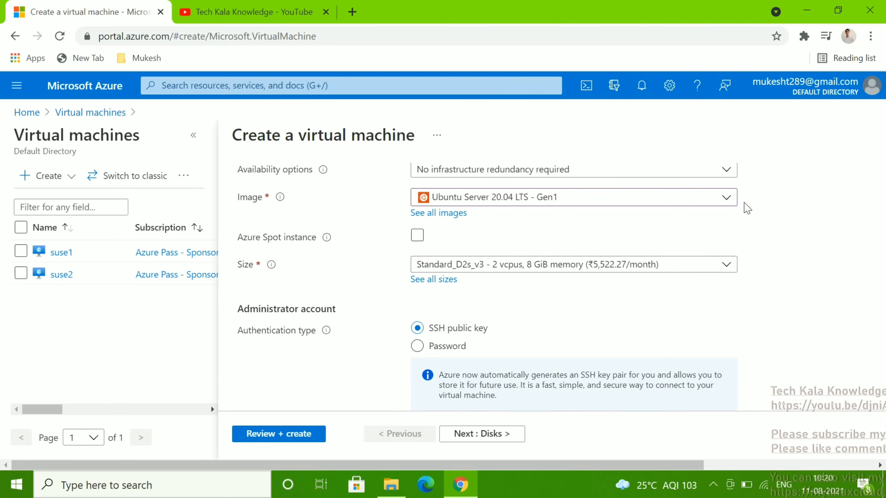
pyautogui.click(726, 198)
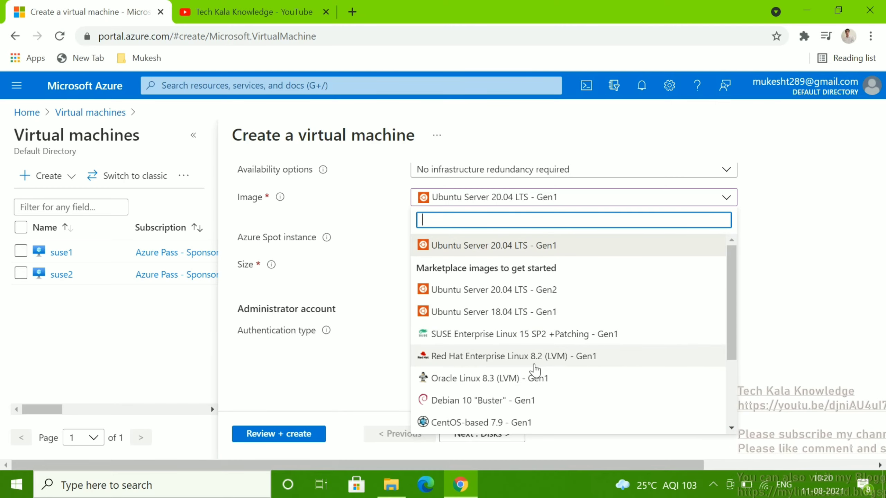
pyautogui.click(798, 244)
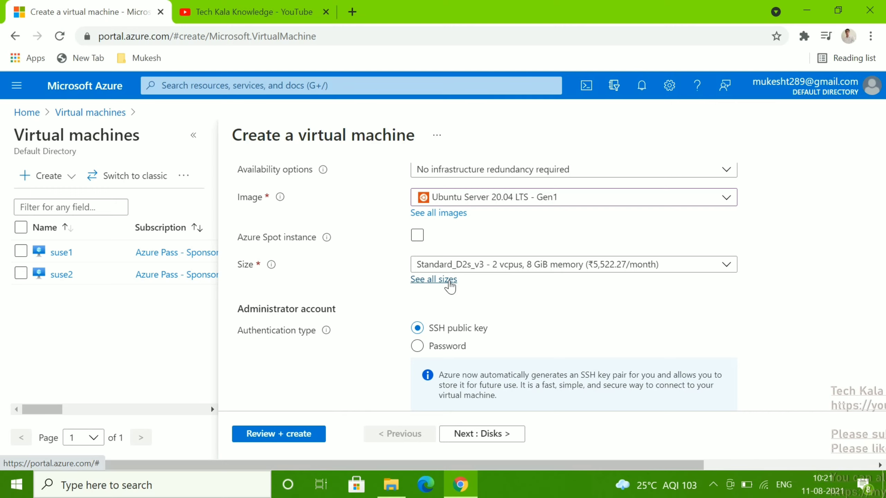
pyautogui.click(432, 279)
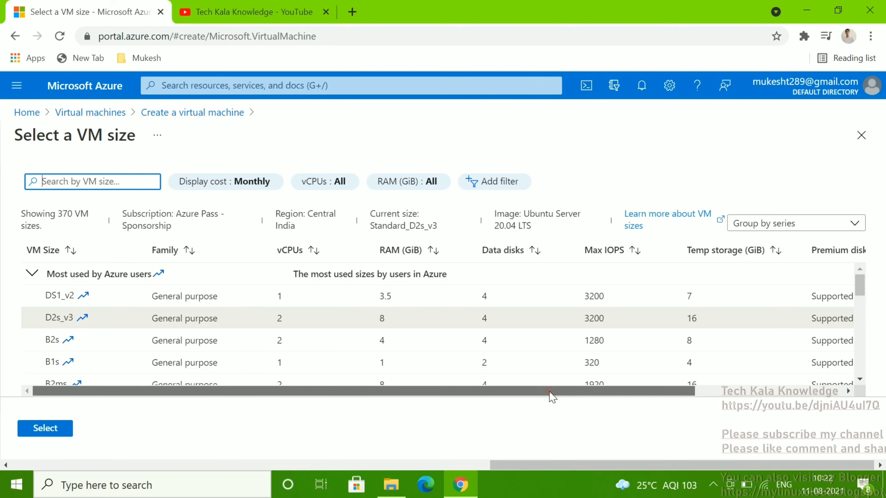
# Compare costs in the size table, then select Standard_B1s (1 vcpu, 1 GiB memory)
pyautogui.moveTo(552, 394); pyautogui.dragTo(732, 398)
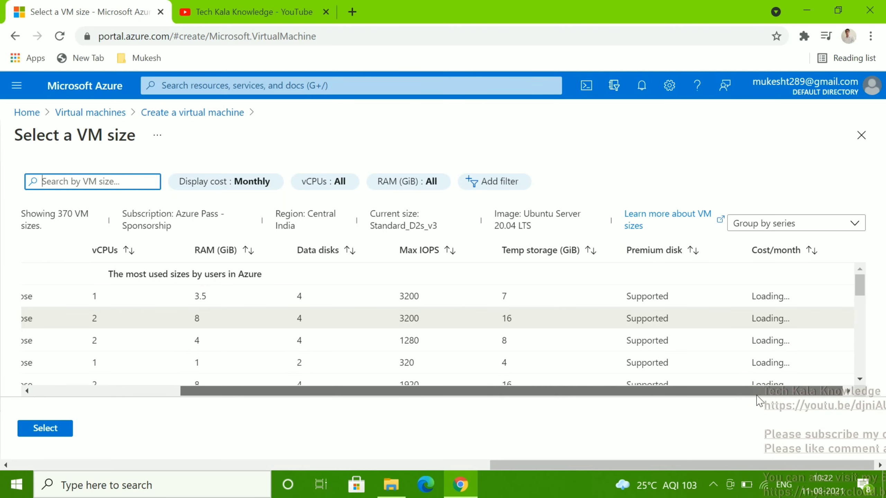
pyautogui.moveTo(750, 392); pyautogui.dragTo(539, 389)
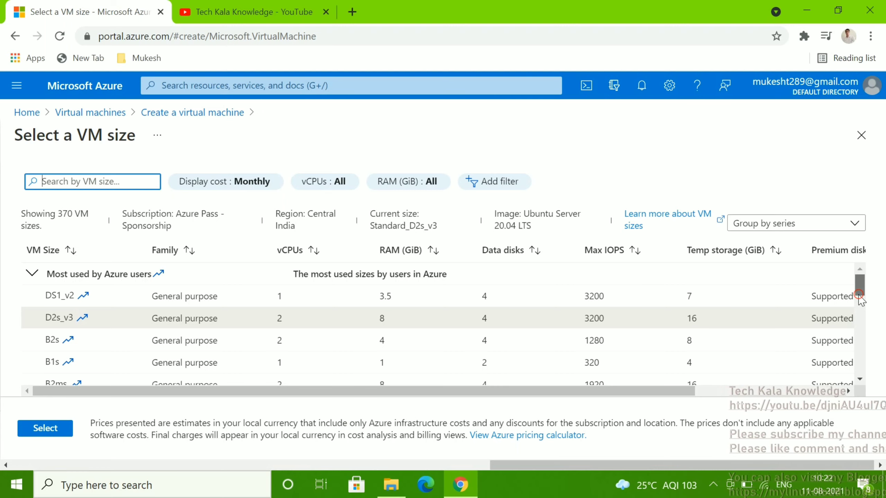
pyautogui.click(860, 379)
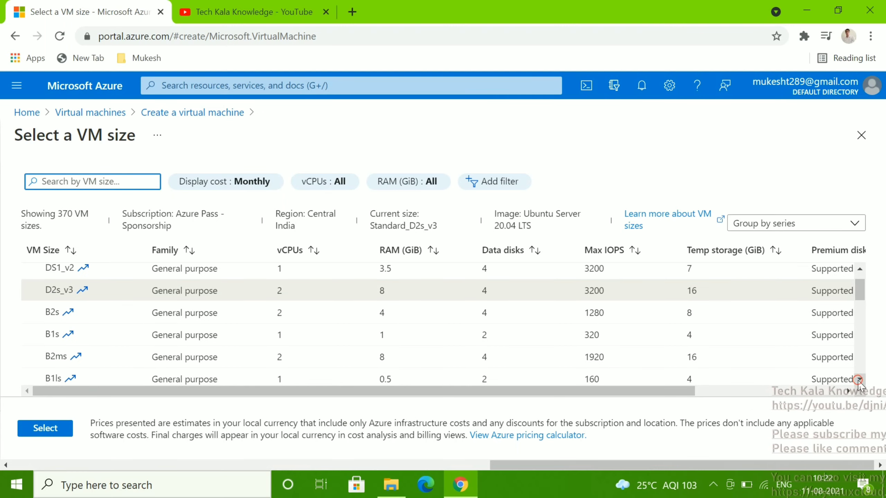
pyautogui.moveTo(666, 392); pyautogui.dragTo(850, 405)
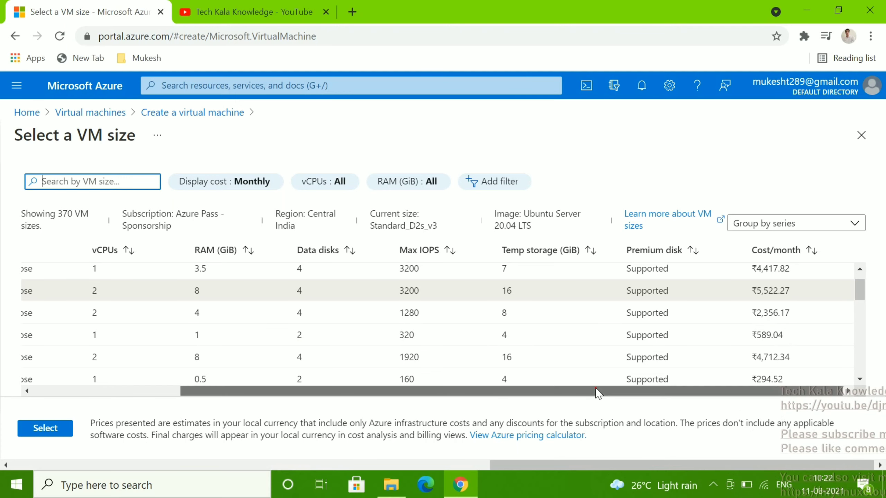
pyautogui.moveTo(598, 393); pyautogui.dragTo(425, 403)
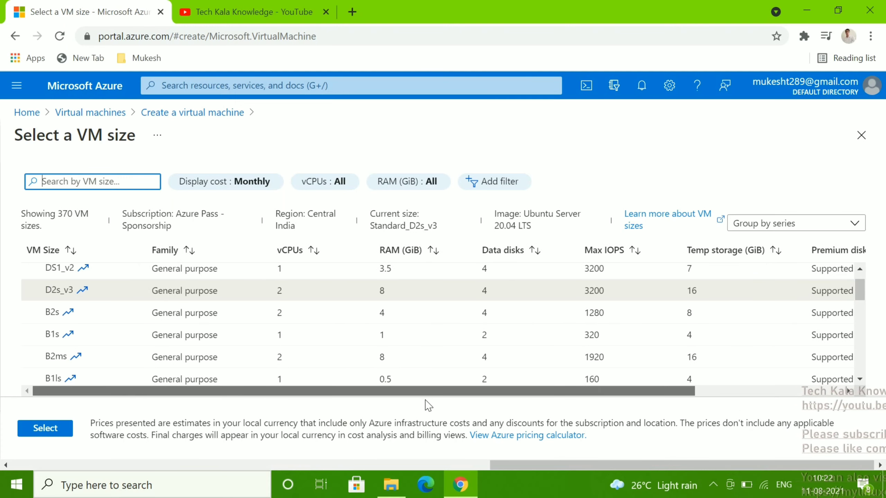
pyautogui.click(87, 337)
pyautogui.click(53, 432)
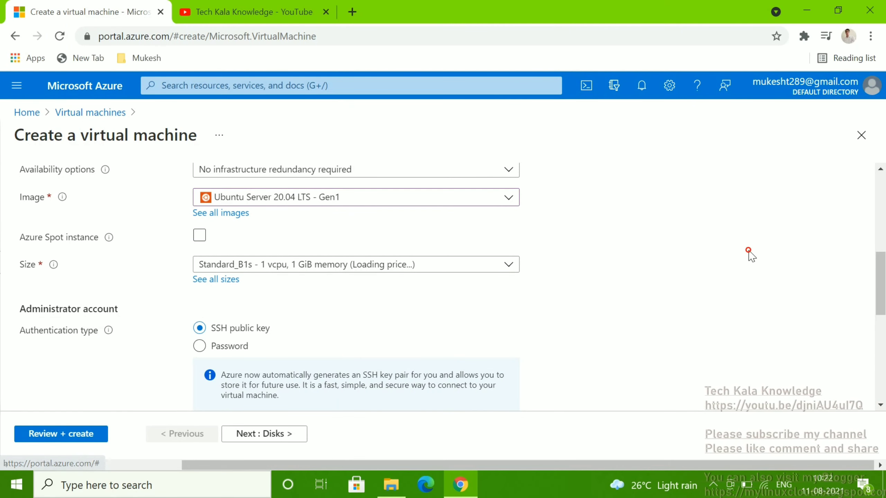
# Set the administrator account's authentication type to Password rather than SSH public key
pyautogui.scroll(-2, 750, 256)
pyautogui.scroll(2, 748, 255)
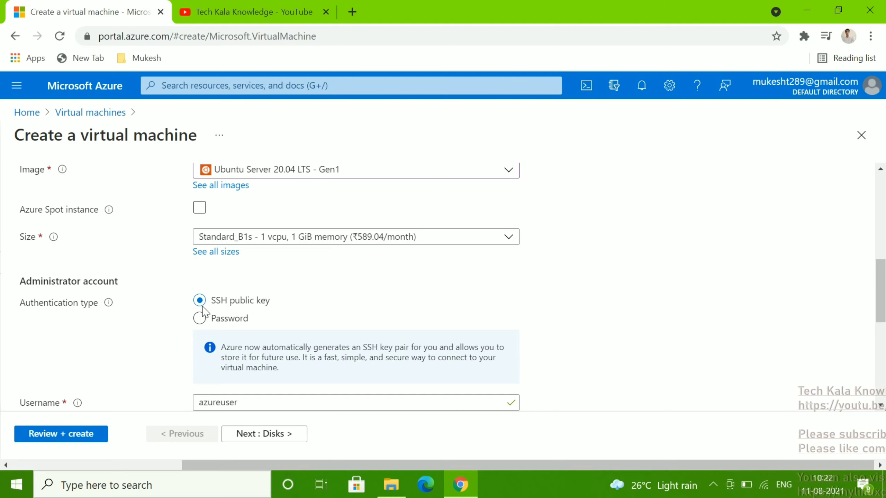
pyautogui.click(200, 315)
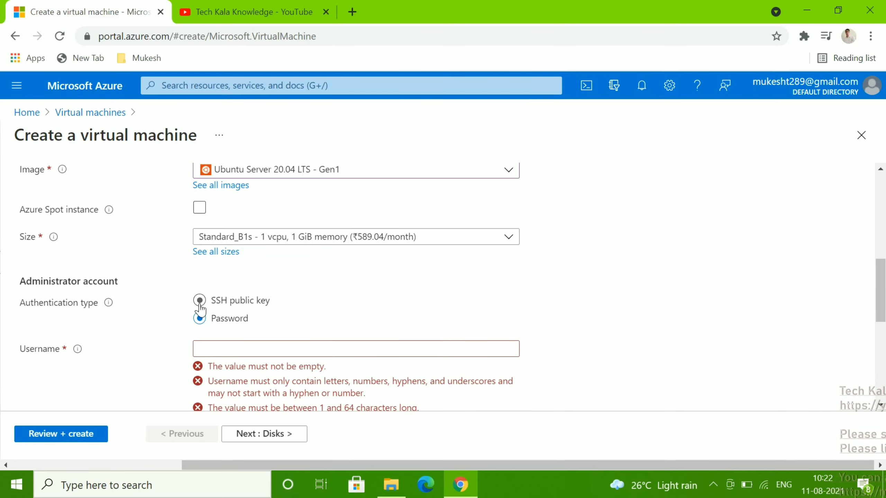
pyautogui.click(201, 301)
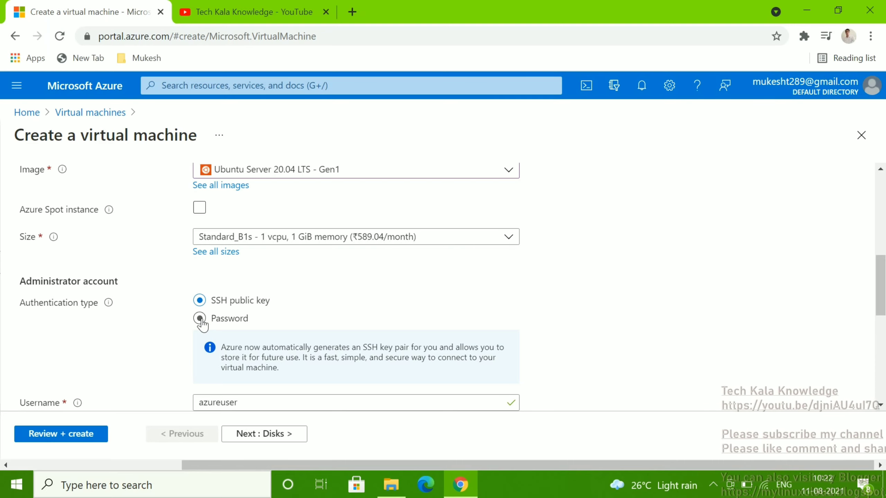
pyautogui.click(201, 319)
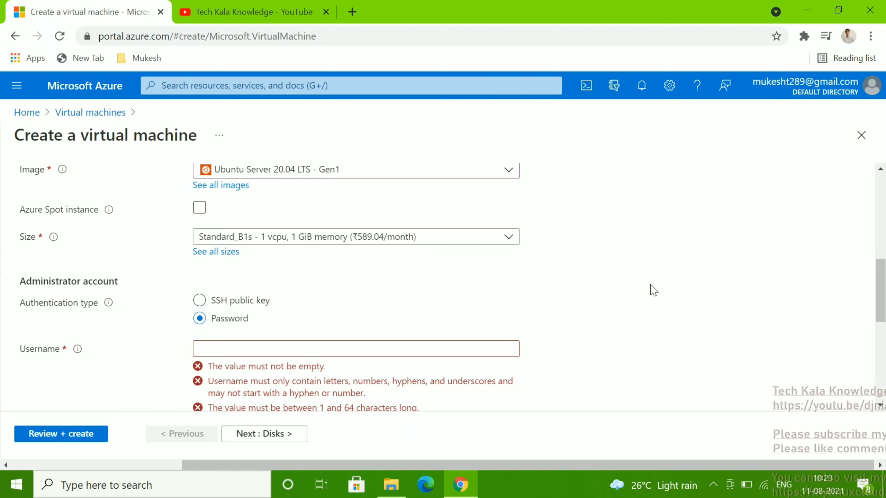
# Enter test1000 as the administrator username
pyautogui.click(226, 345)
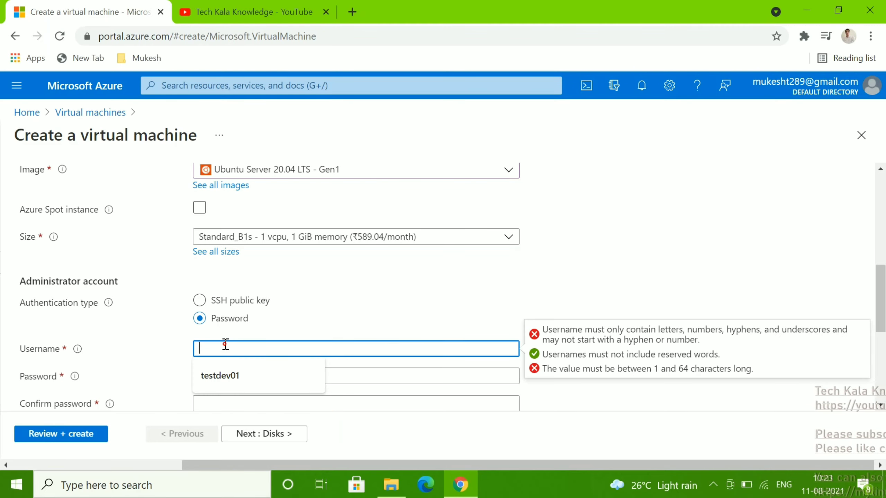
pyautogui.write('test')
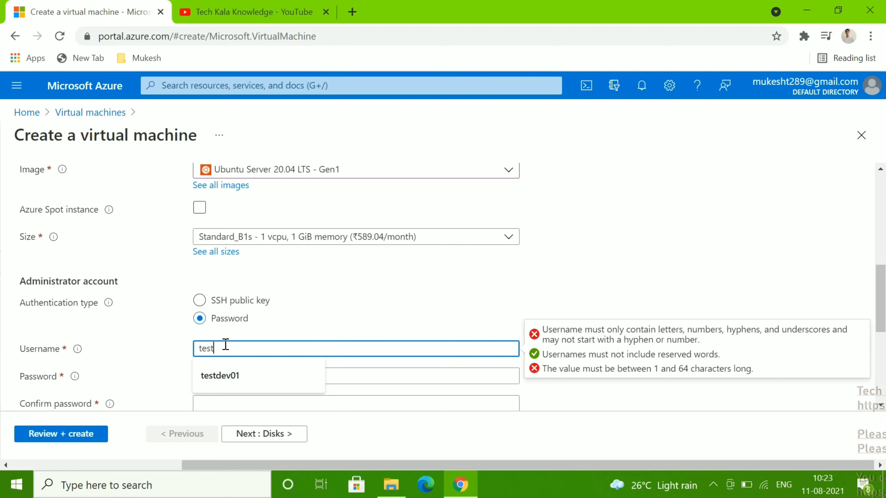
pyautogui.write('100')
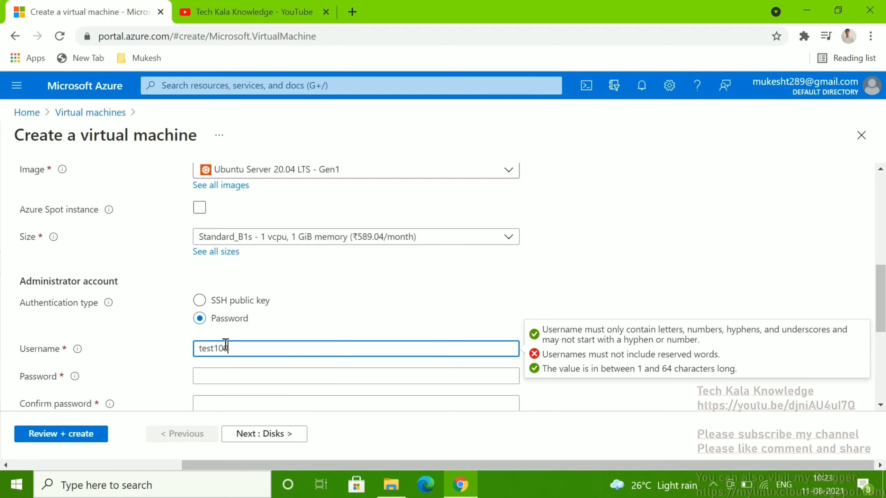
pyautogui.write('0')
pyautogui.click(590, 271)
pyautogui.scroll(-2, 589, 271)
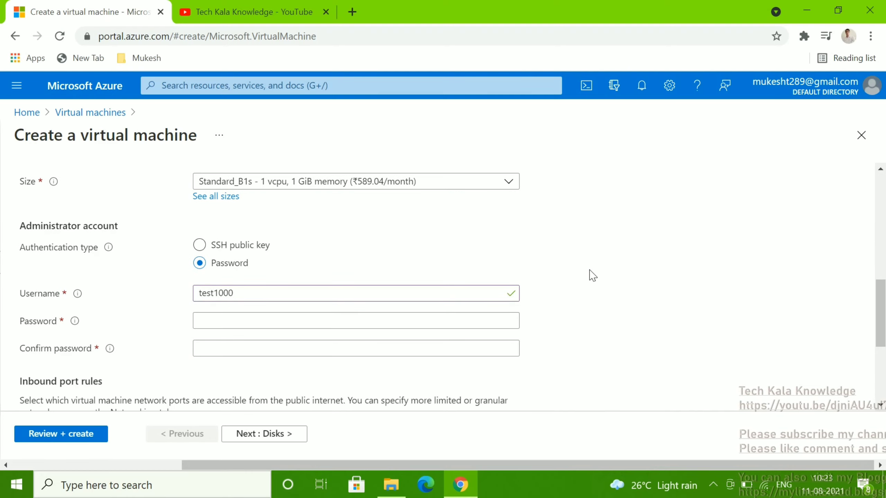
# Enter an administrator password that meets the complexity rules and a matching confirmation
pyautogui.click(350, 327)
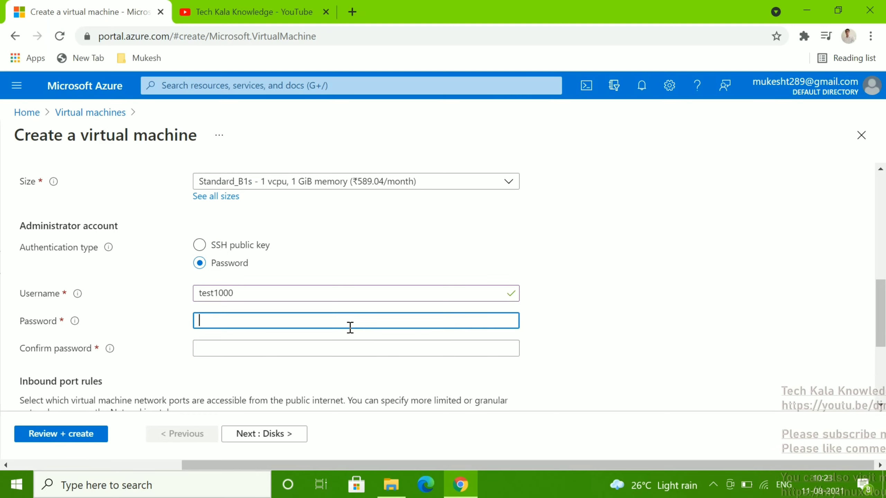
pyautogui.write('test12')
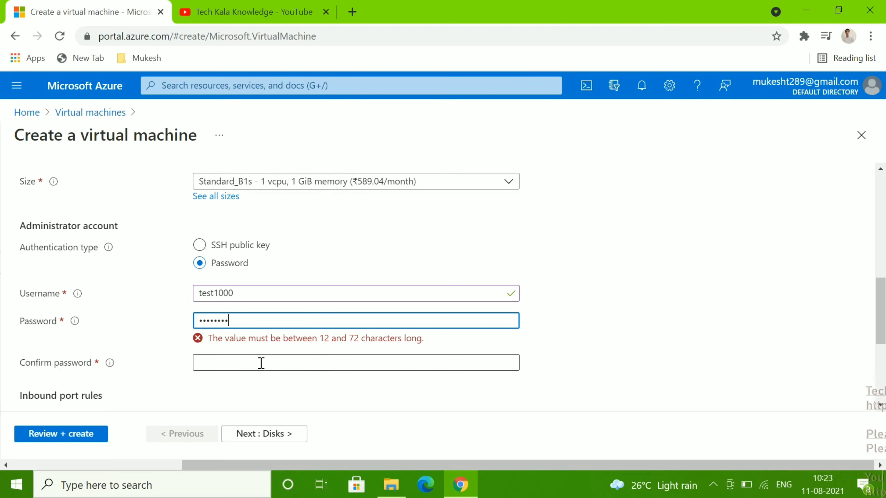
pyautogui.hotkey('ctrl', 'a')
pyautogui.press('BackSpace')
pyautogui.write('Test')
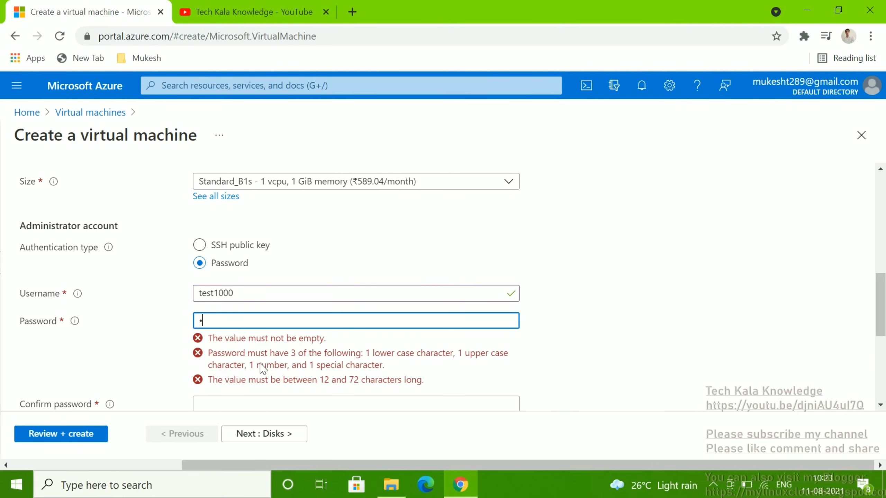
pyautogui.write('@123')
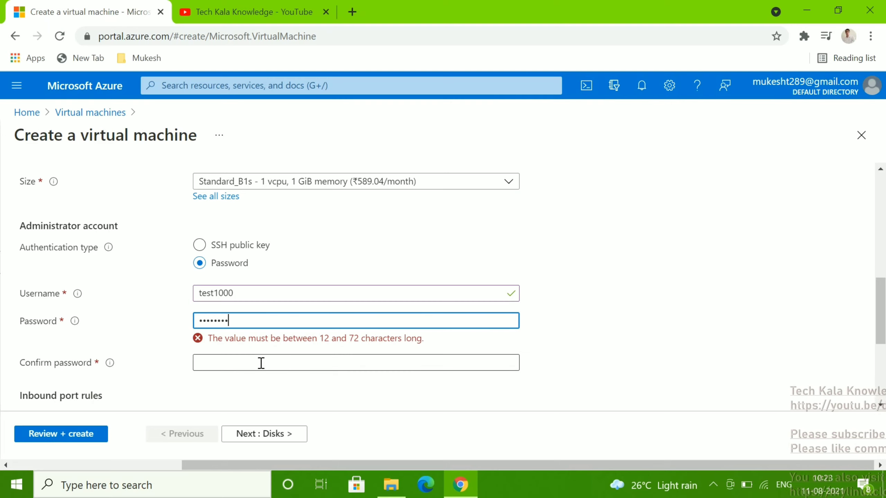
pyautogui.write('Te')
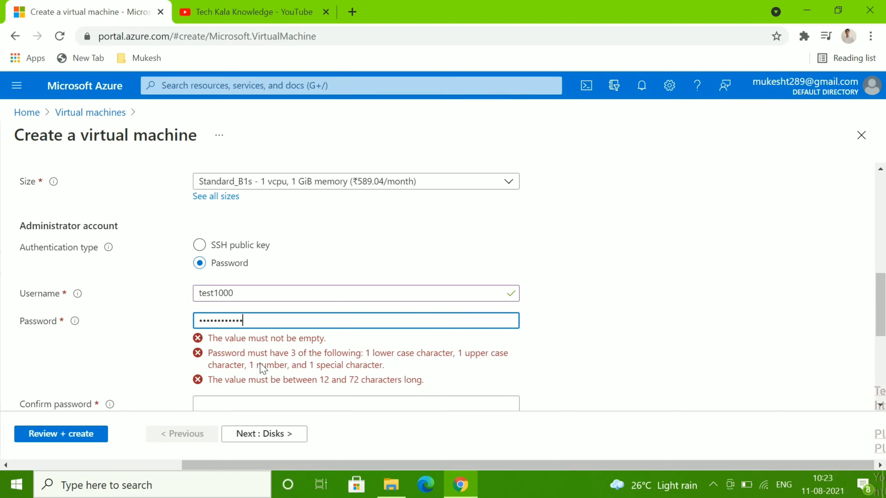
pyautogui.click(249, 348)
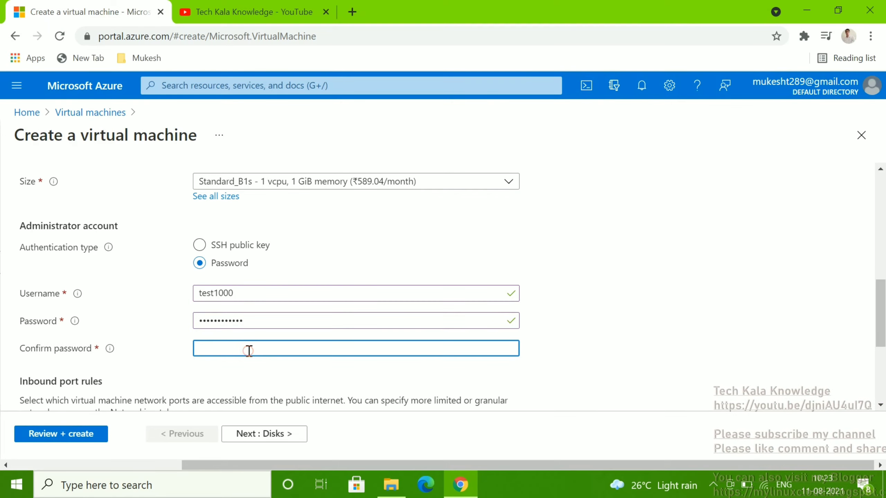
pyautogui.write('Test@123')
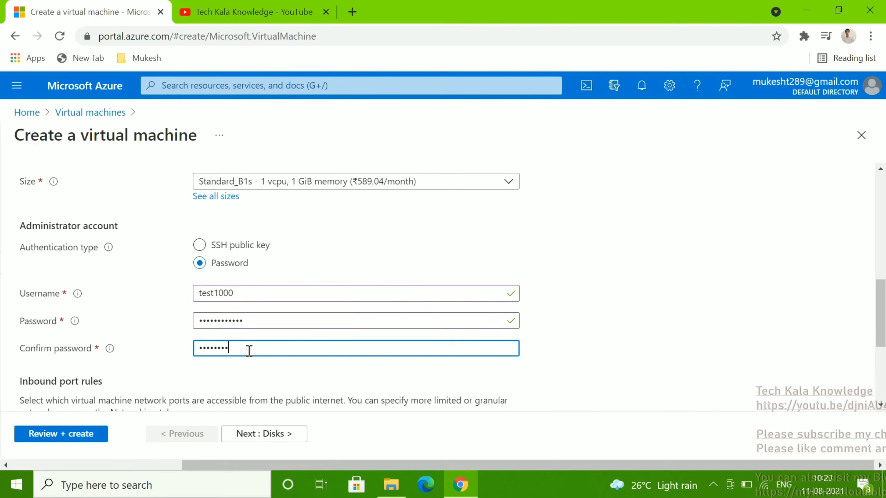
pyautogui.write('45678')
pyautogui.click(676, 293)
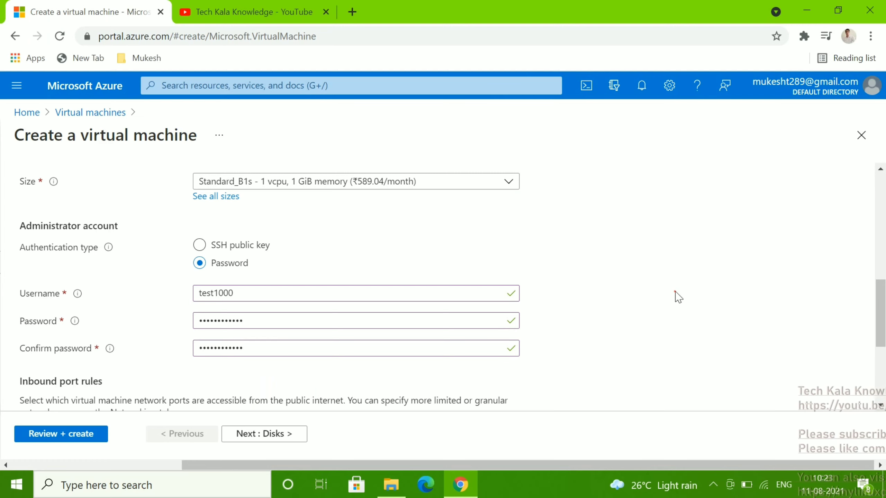
pyautogui.scroll(-3, 676, 295)
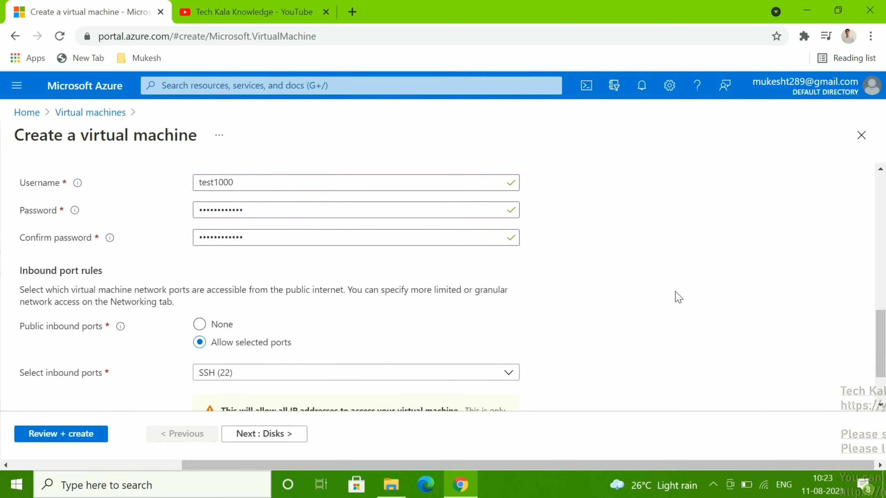
# Confirm SSH (22) is the allowed inbound port and continue to the Disks tab
pyautogui.scroll(-2, 679, 297)
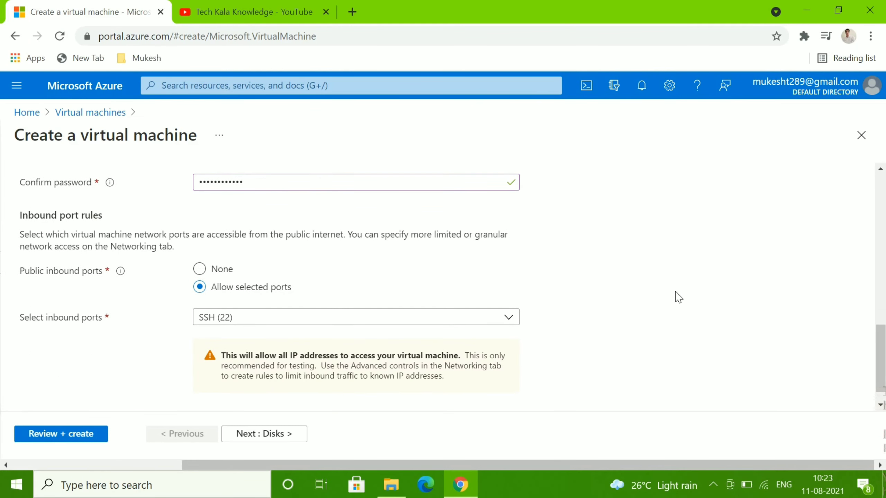
pyautogui.scroll(-1, 677, 296)
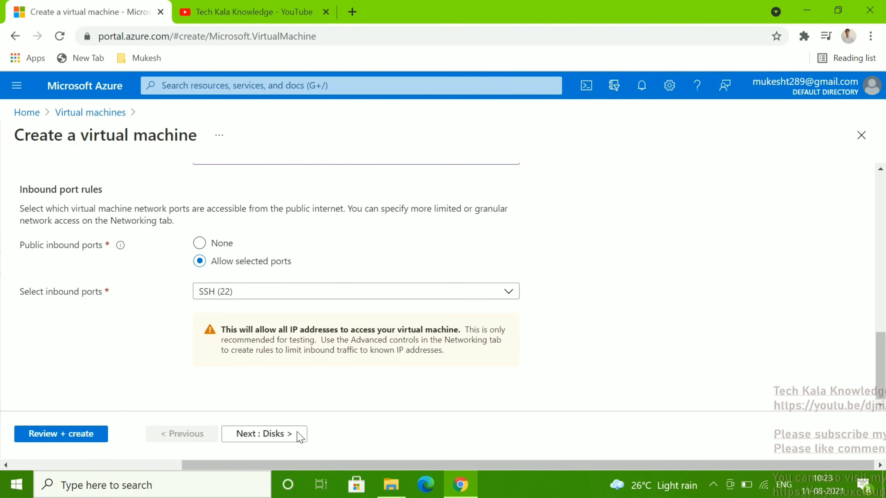
pyautogui.click(285, 440)
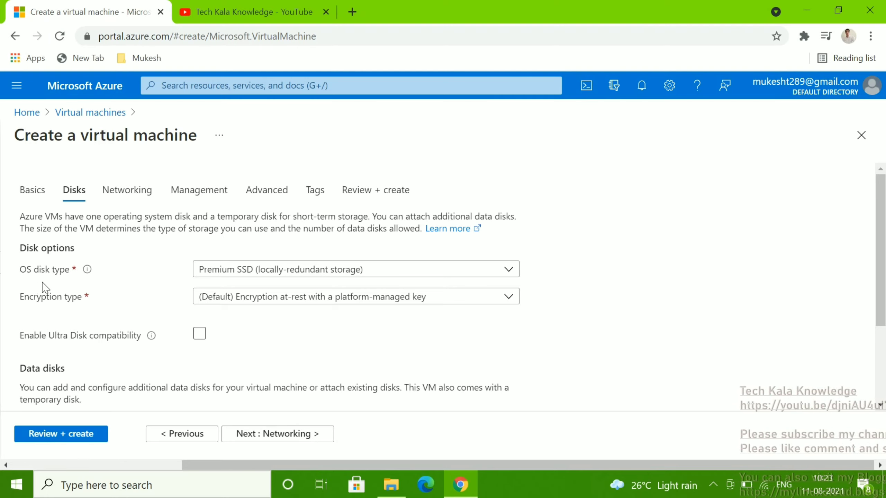
# Change the OS disk type from Premium SSD to Standard HDD
pyautogui.click(441, 270)
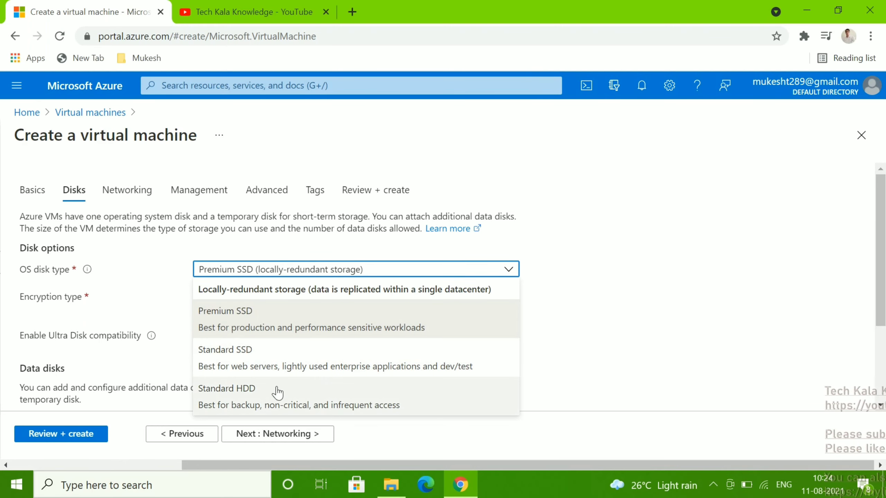
pyautogui.click(658, 203)
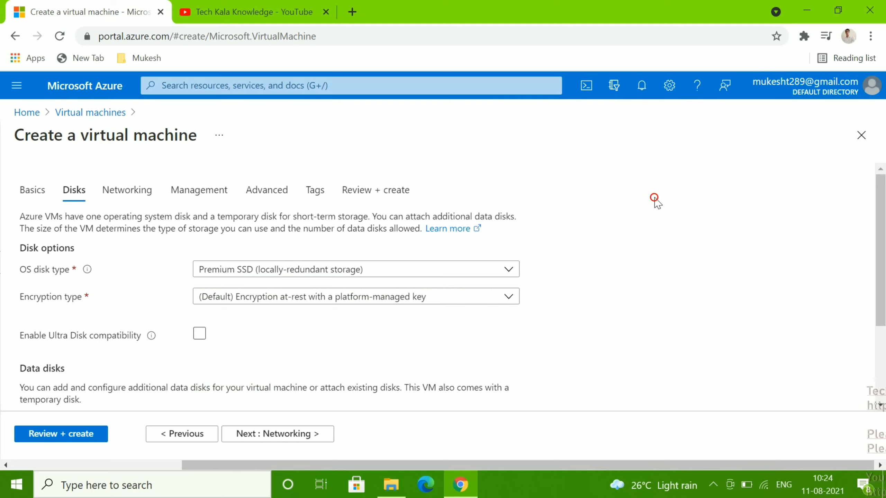
pyautogui.click(478, 276)
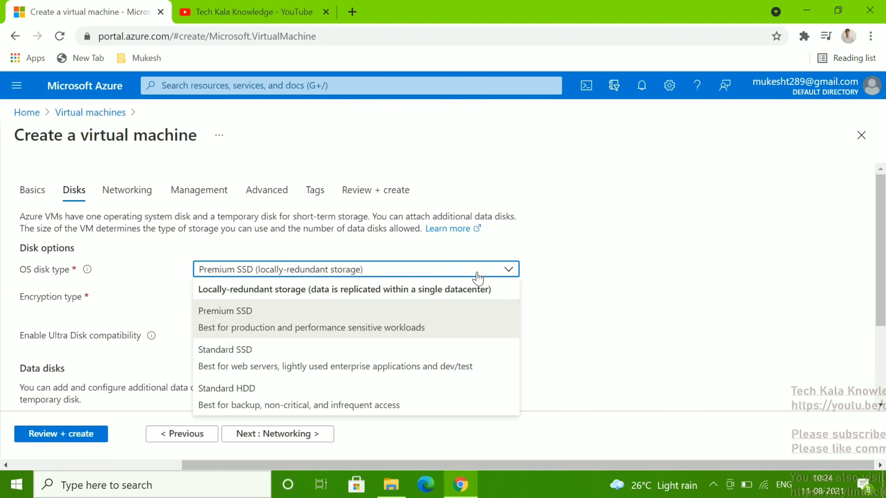
pyautogui.click(322, 394)
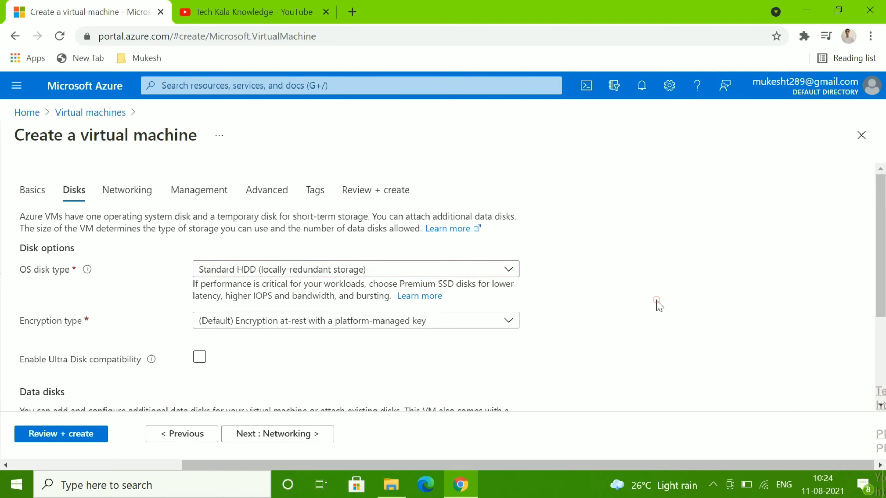
# Review the data disk options and continue to the Networking tab
pyautogui.scroll(-1, 660, 306)
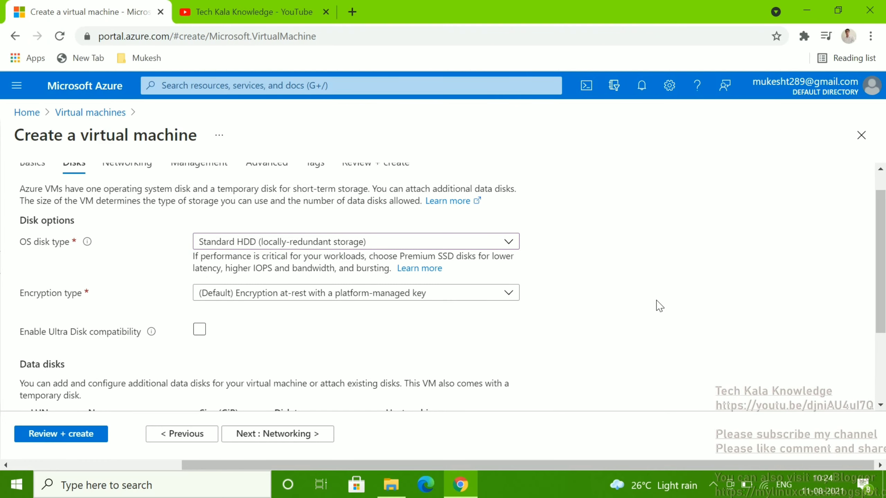
pyautogui.scroll(-2, 659, 305)
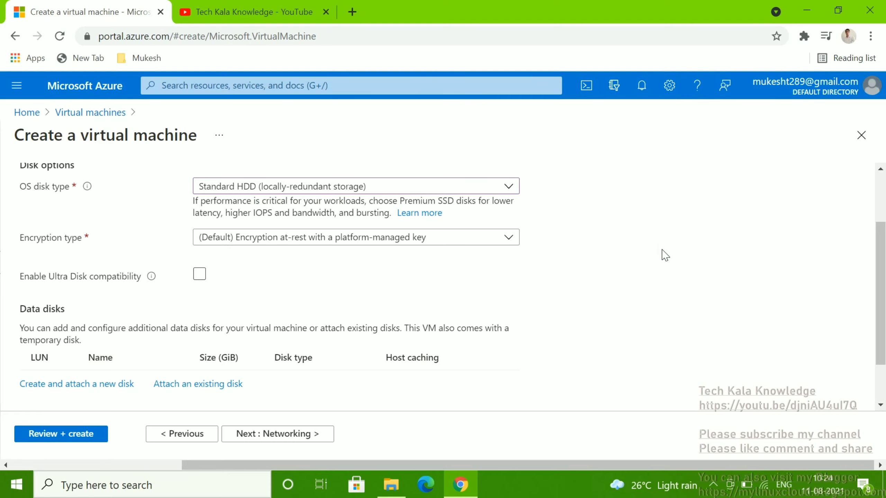
pyautogui.scroll(-1, 665, 255)
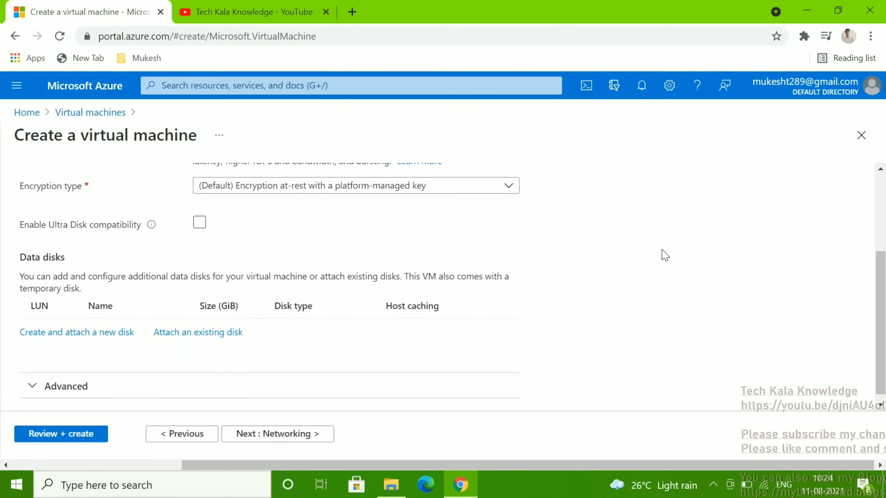
pyautogui.scroll(-1, 665, 255)
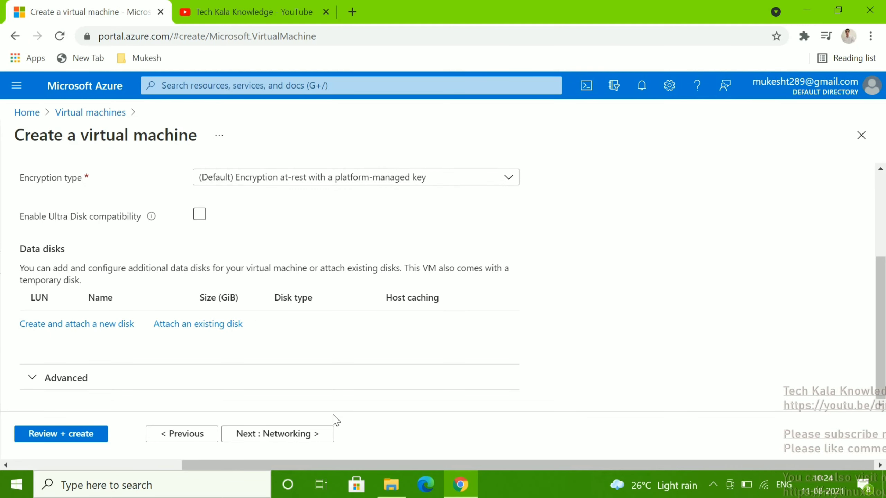
pyautogui.click(301, 433)
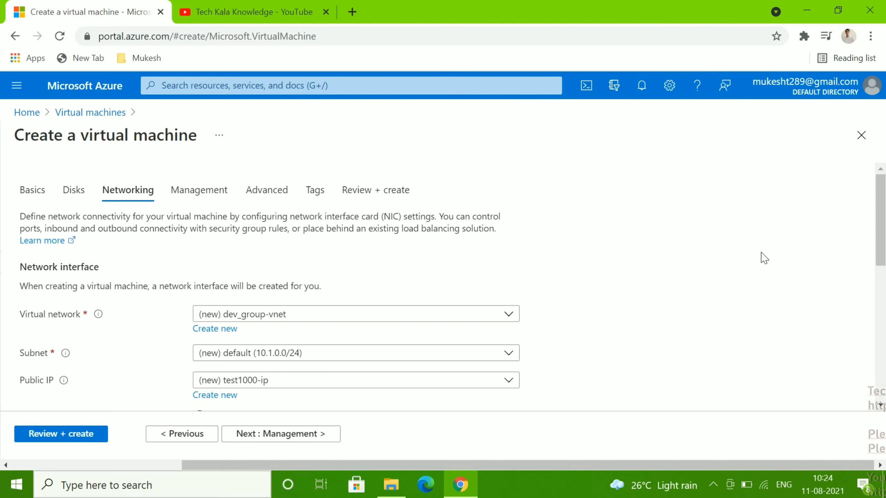
# Keep the default networking and load-balancing settings and advance to the Management tab
pyautogui.scroll(-1, 763, 258)
pyautogui.scroll(-1, 763, 258)
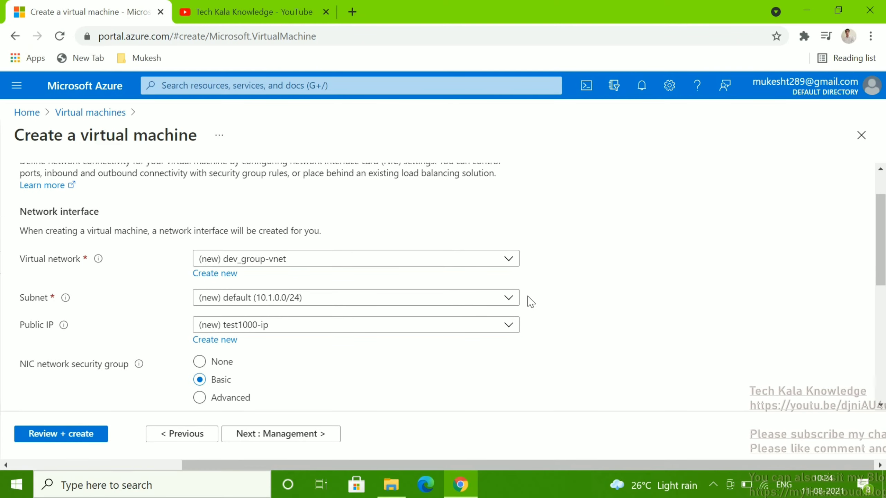
pyautogui.scroll(-2, 693, 275)
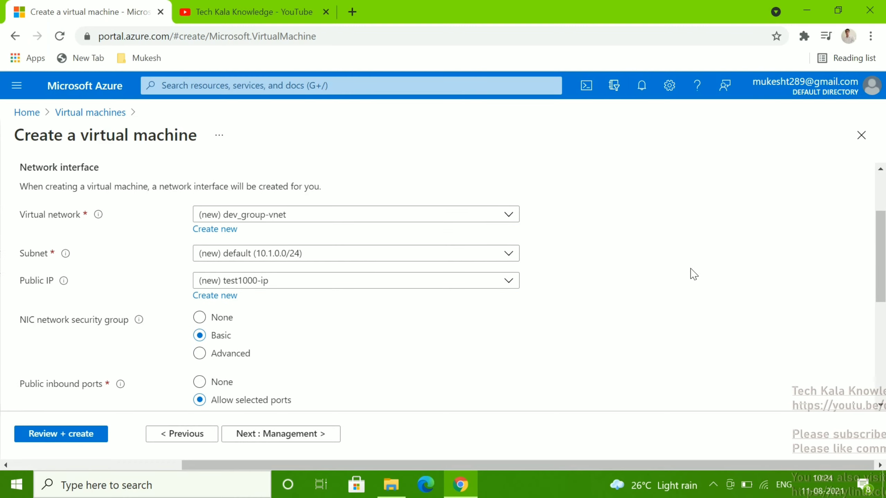
pyautogui.scroll(-5, 693, 275)
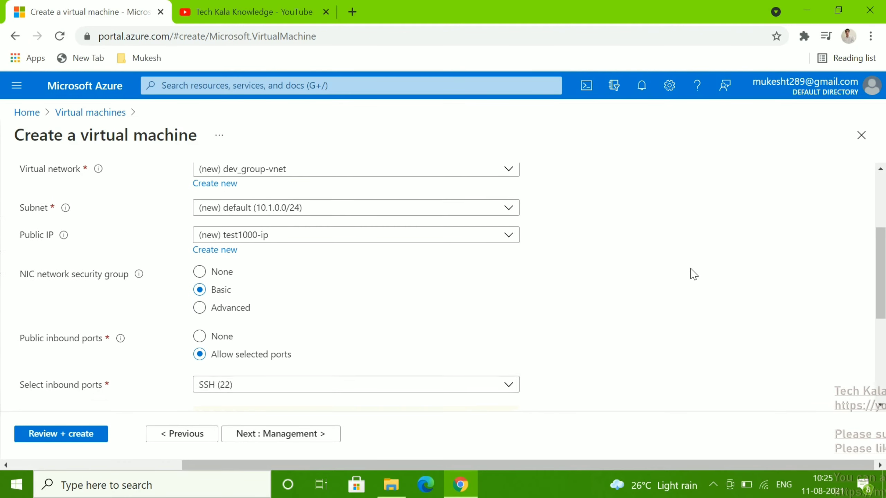
pyautogui.scroll(-2, 693, 274)
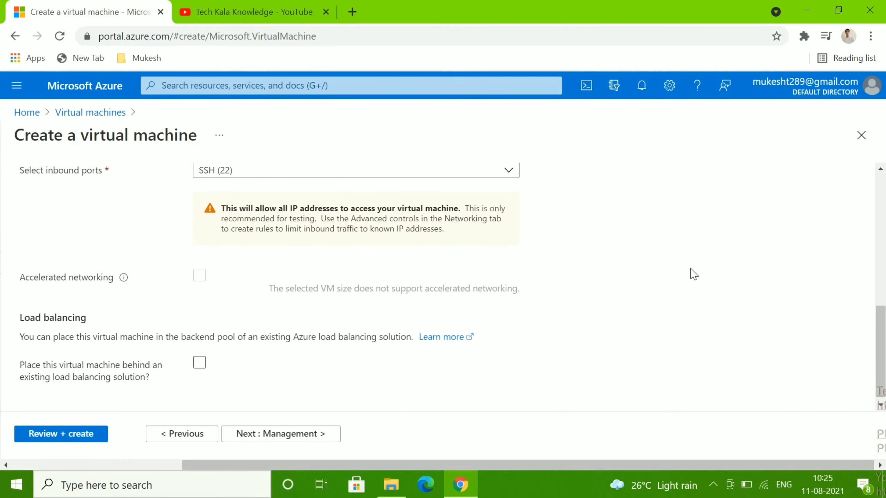
pyautogui.click(268, 441)
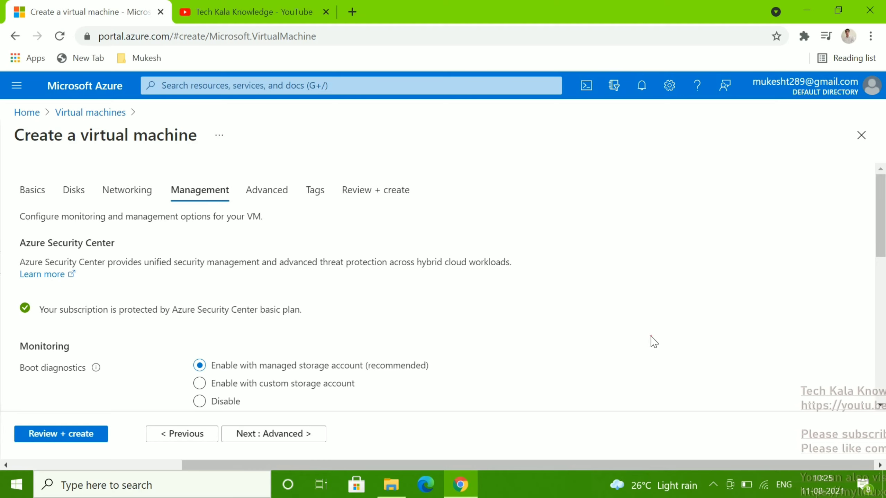
# Set Boot diagnostics to Disable
pyautogui.scroll(-3, 654, 342)
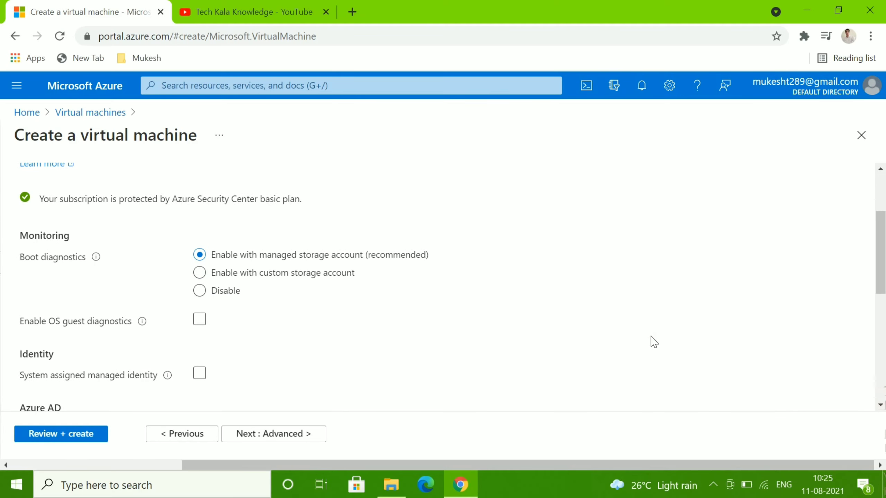
pyautogui.scroll(2, 654, 342)
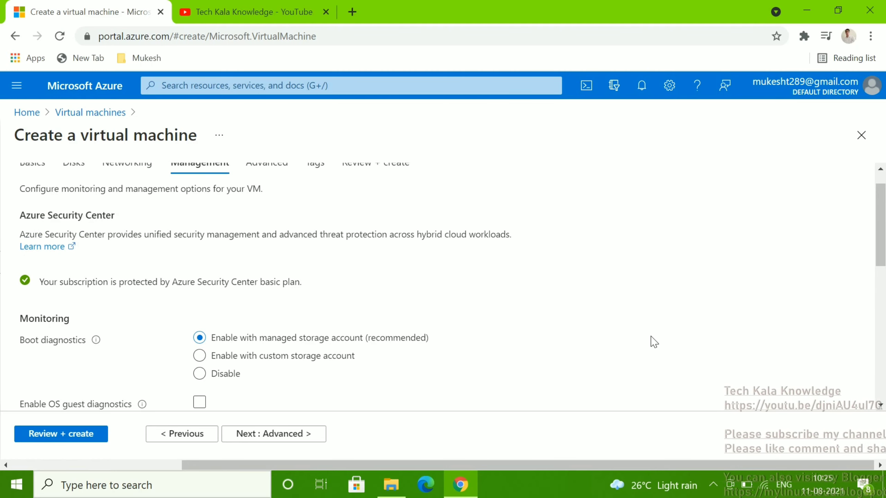
pyautogui.click(200, 374)
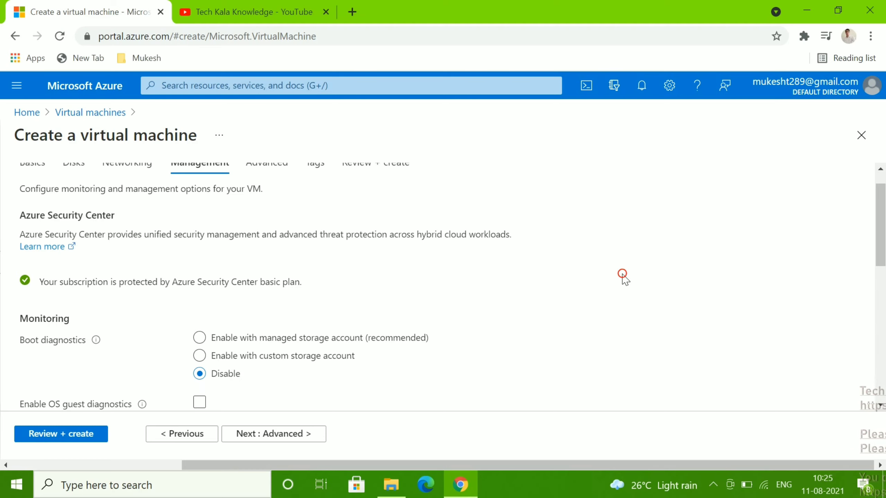
# Leave auto-shutdown disabled after briefly ticking and unticking Enable auto-shutdown
pyautogui.scroll(-3, 624, 276)
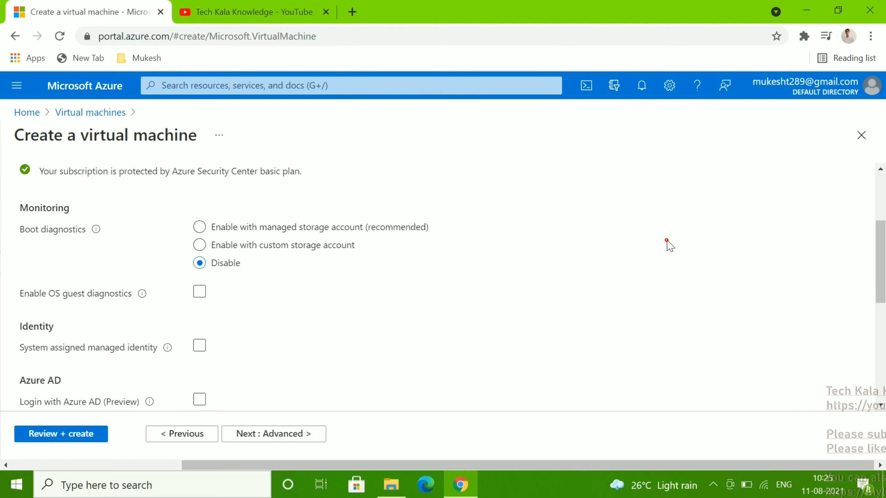
pyautogui.scroll(-6, 667, 245)
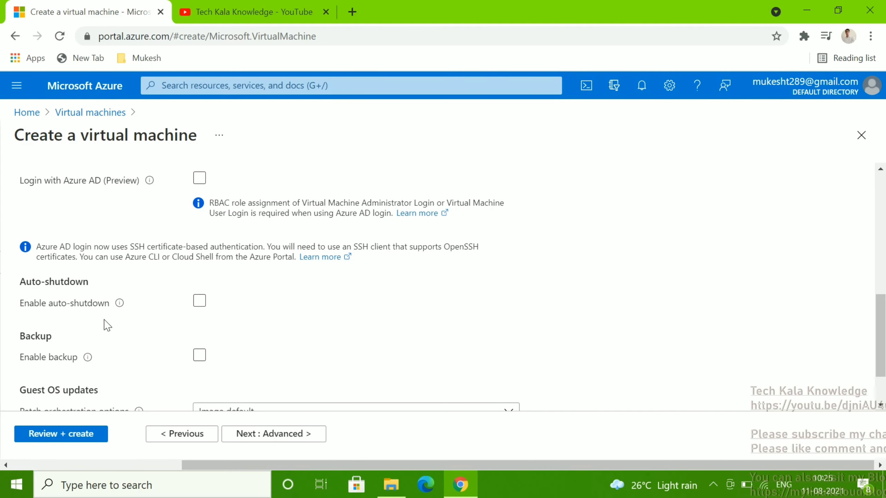
pyautogui.click(199, 302)
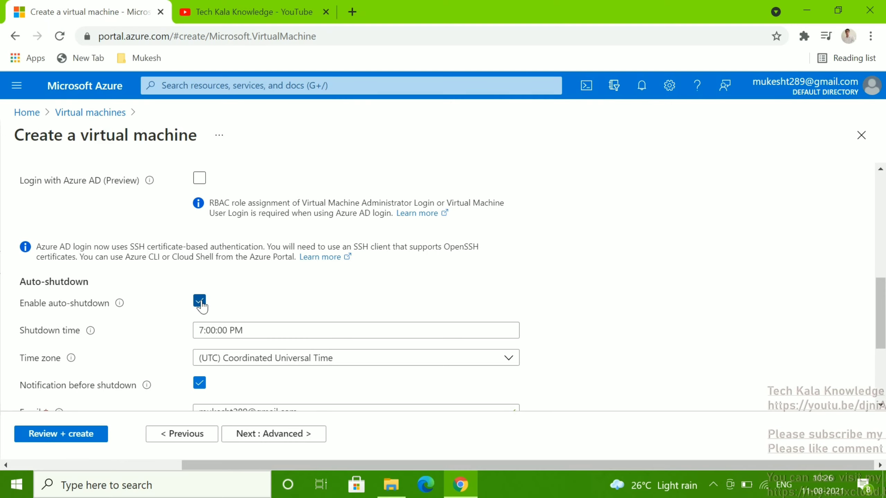
pyautogui.click(200, 301)
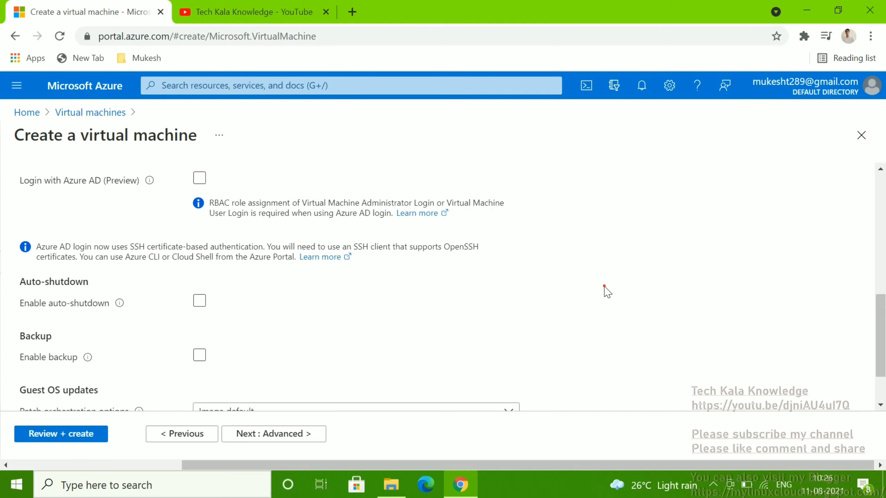
pyautogui.scroll(-2, 607, 292)
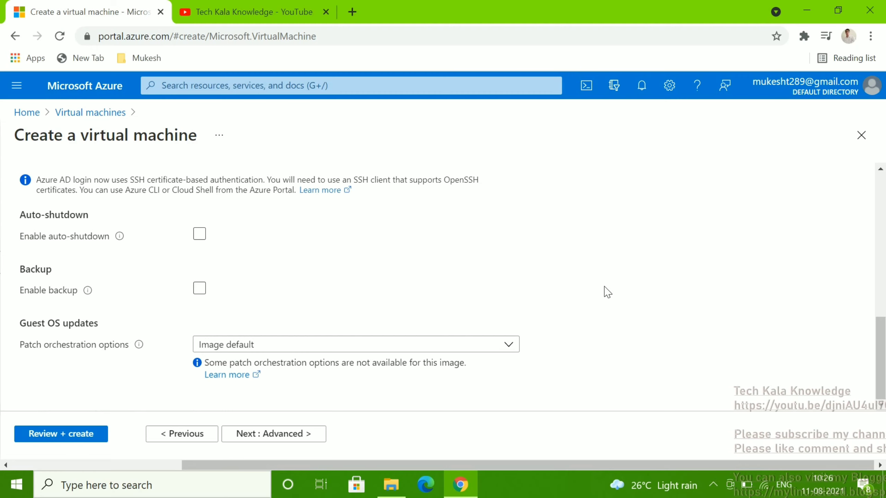
# On the Advanced tab, leave the Custom data box empty and continue to Tags
pyautogui.click(291, 437)
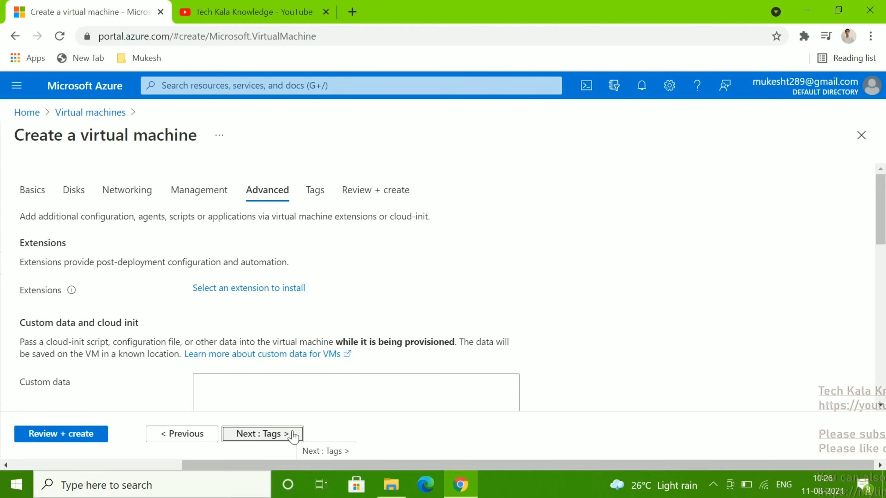
pyautogui.click(653, 283)
pyautogui.scroll(-2, 656, 289)
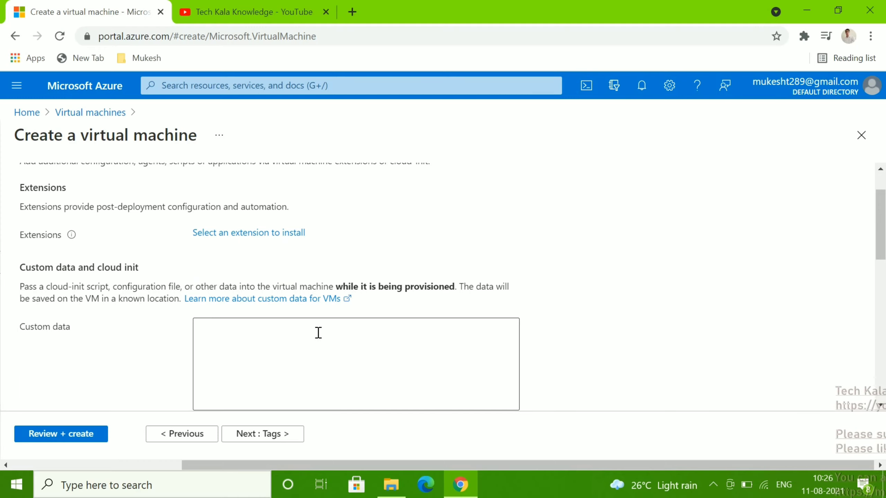
pyautogui.click(318, 333)
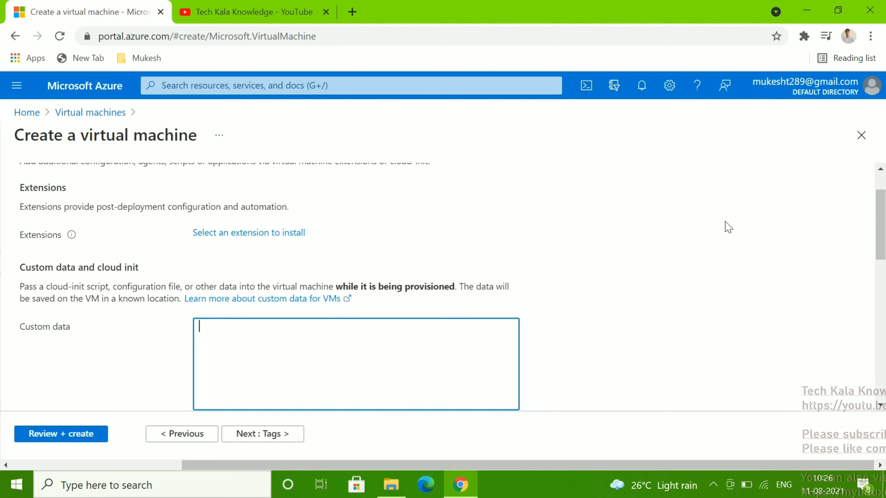
pyautogui.click(609, 216)
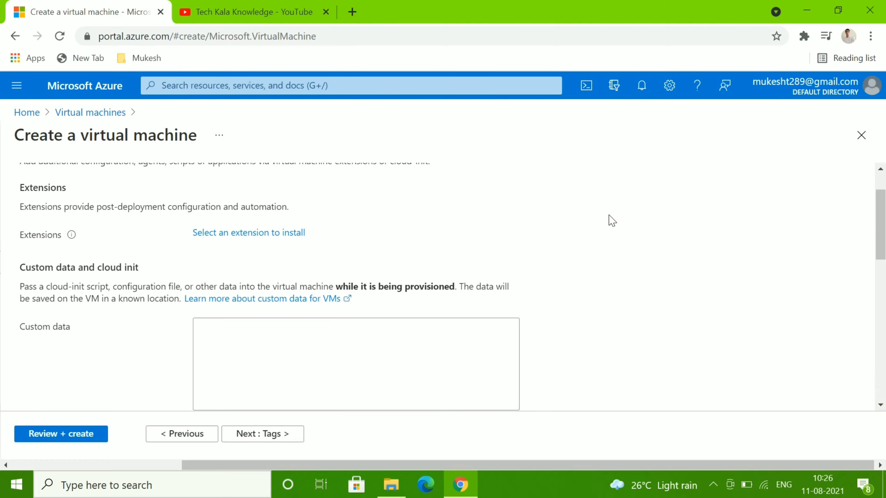
pyautogui.scroll(2, 609, 216)
pyautogui.scroll(-2, 609, 216)
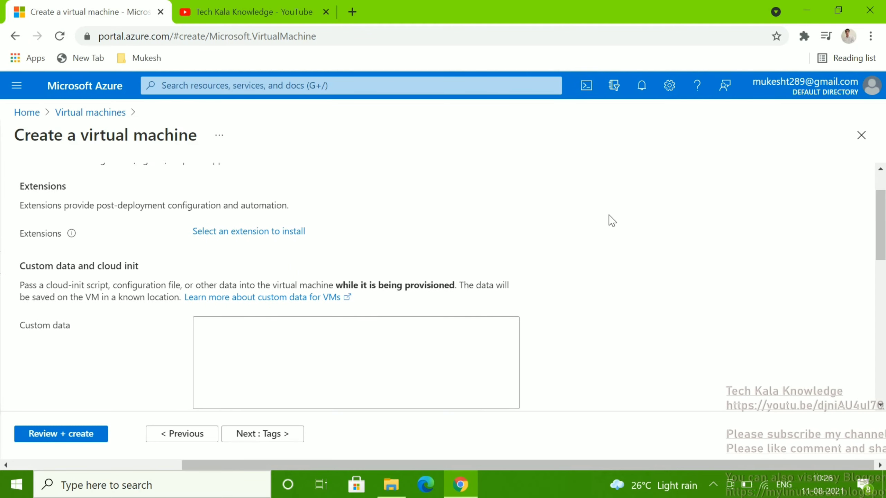
pyautogui.scroll(-1, 611, 219)
pyautogui.click(271, 424)
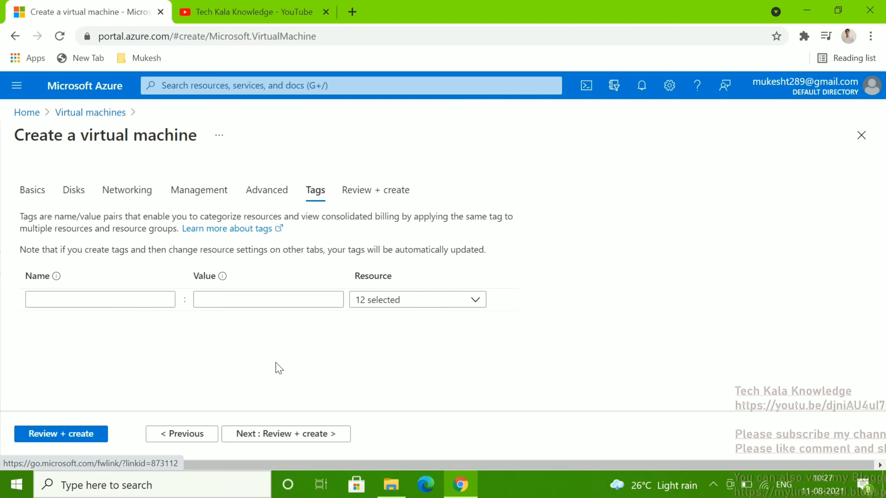
# Skip tagging and go to Review + create so validation runs
pyautogui.click(309, 436)
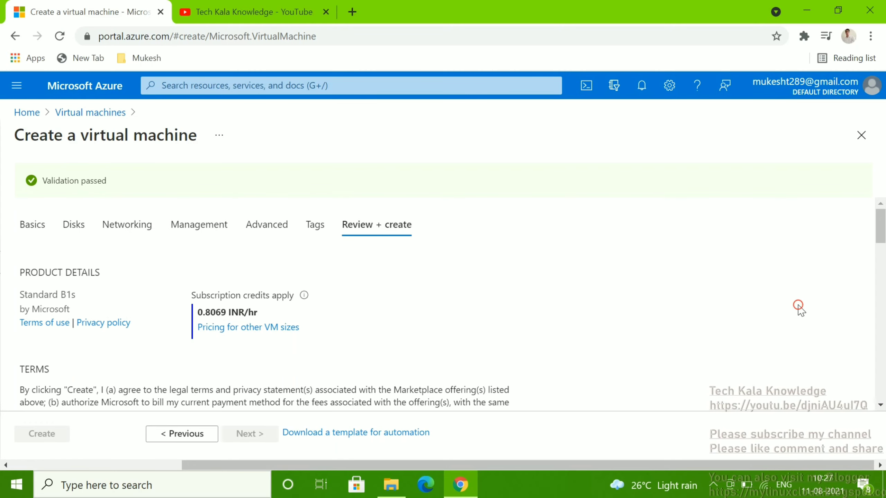
# Fill in the preferred phone number field on the review page
pyautogui.scroll(-3, 799, 309)
pyautogui.scroll(-3, 800, 309)
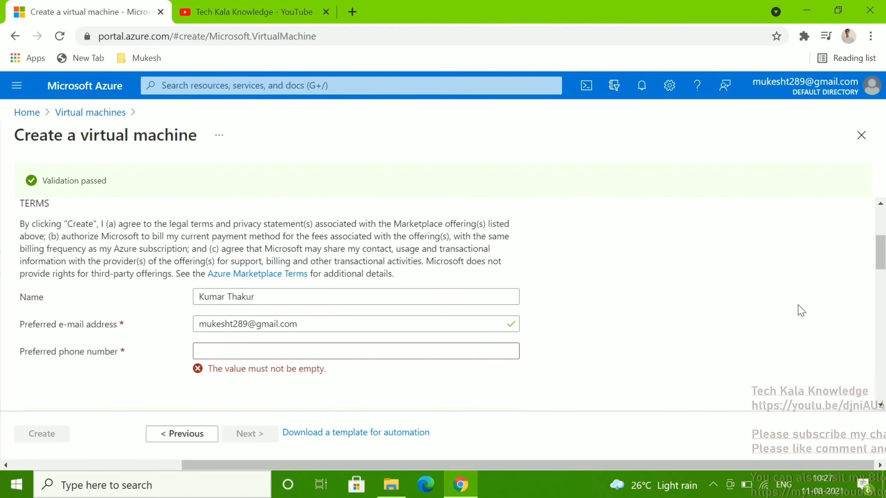
pyautogui.scroll(-1, 801, 310)
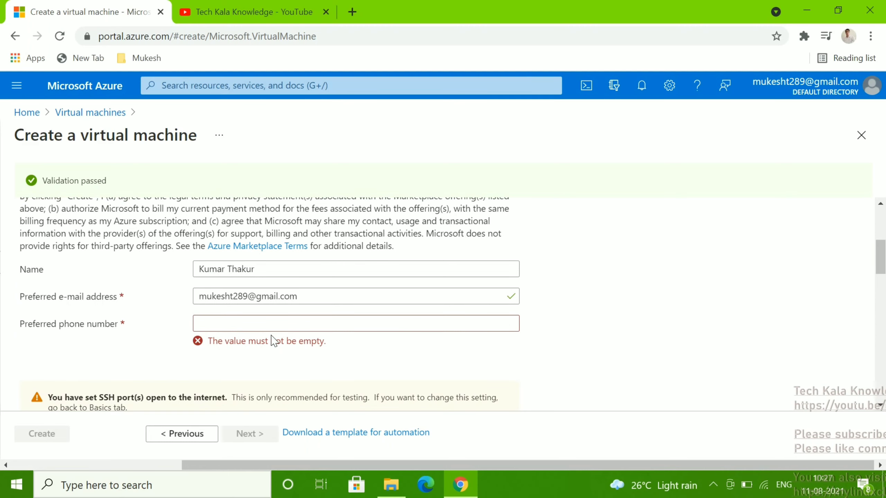
pyautogui.click(264, 323)
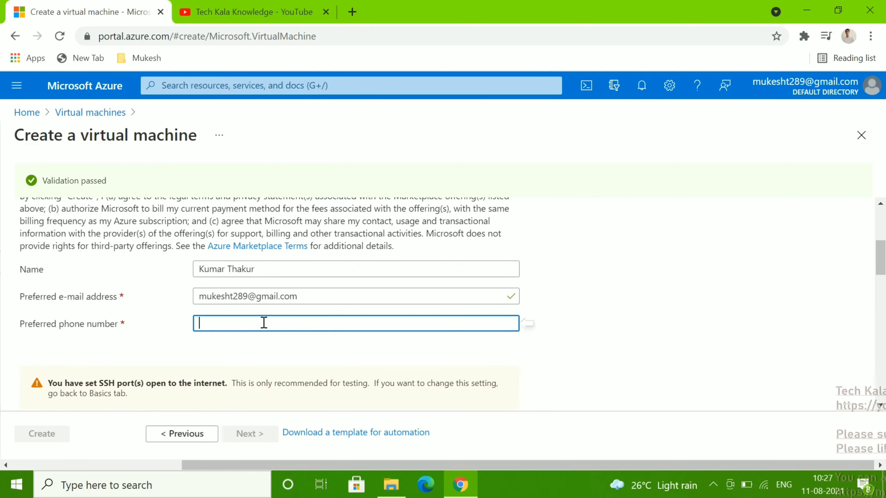
pyautogui.write('0')
pyautogui.click(720, 338)
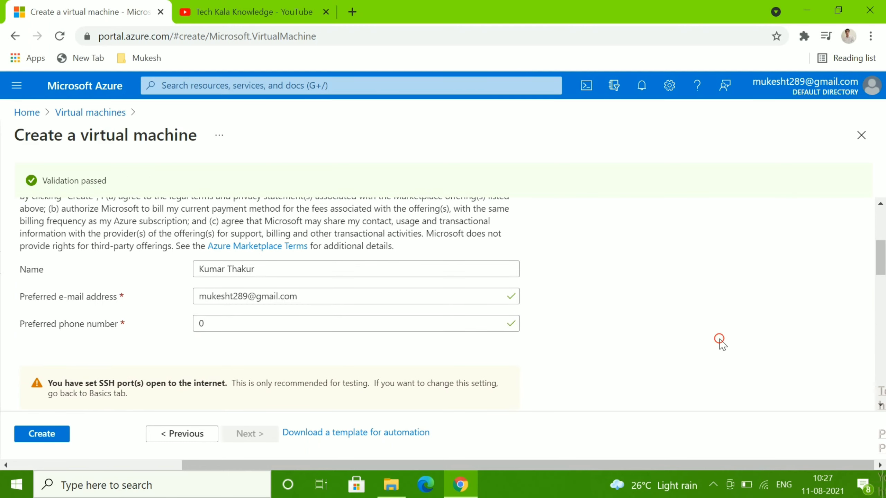
# Check the summary: Standard HDD LRS disks, dev_group-vnet, boot diagnostics and auto-shutdown Off
pyautogui.scroll(-7, 721, 343)
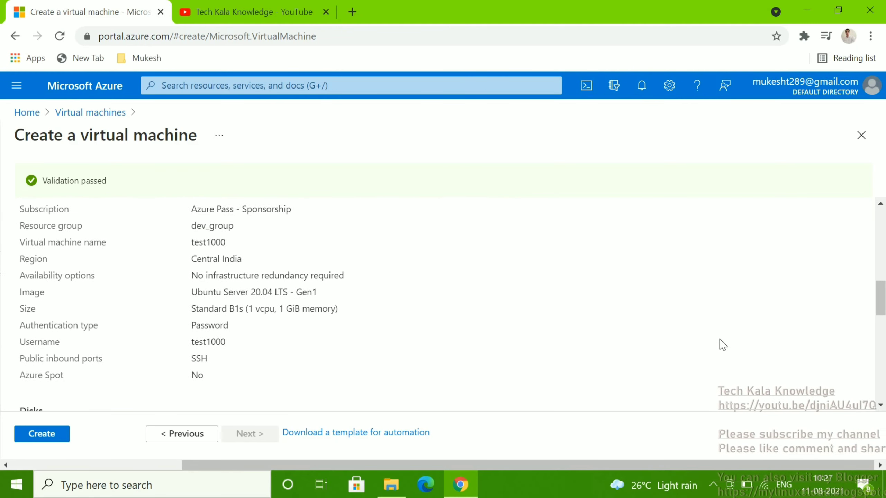
pyautogui.scroll(-5, 721, 344)
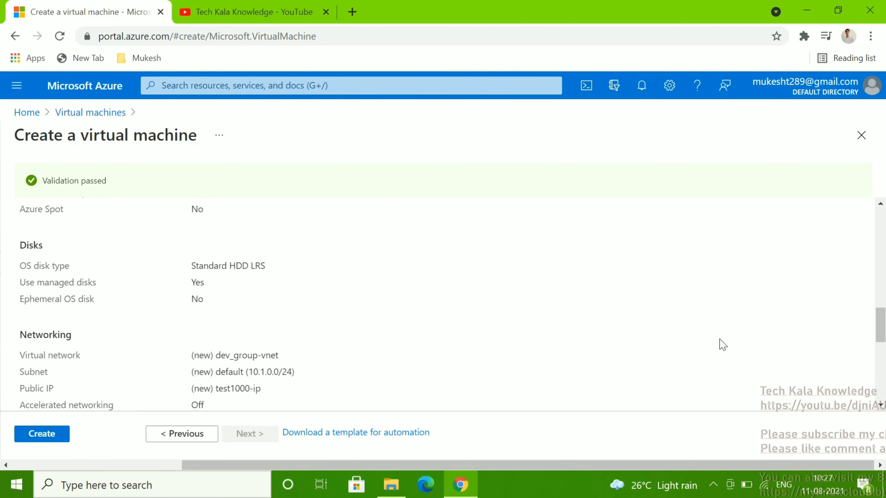
pyautogui.scroll(-2, 721, 344)
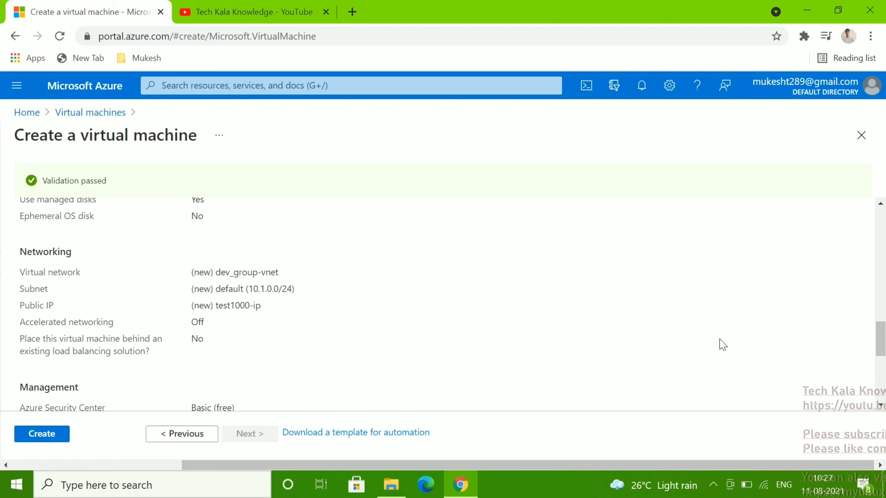
pyautogui.scroll(-3, 722, 344)
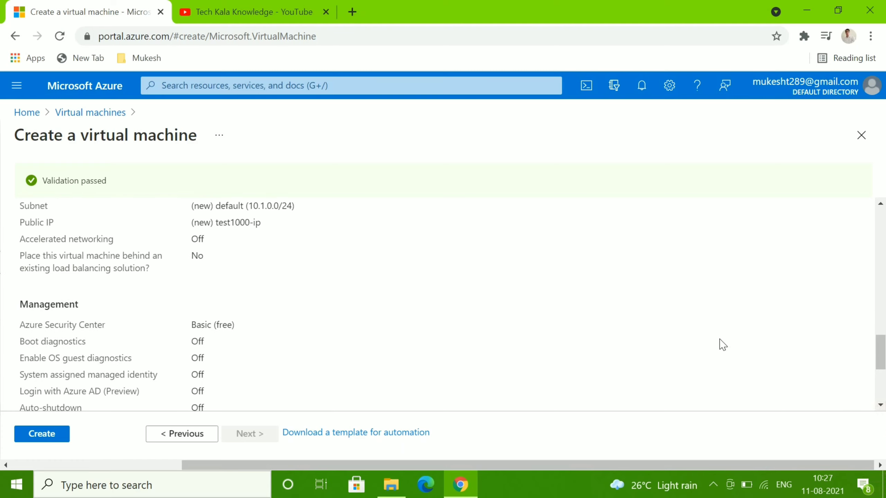
pyautogui.scroll(-3, 722, 344)
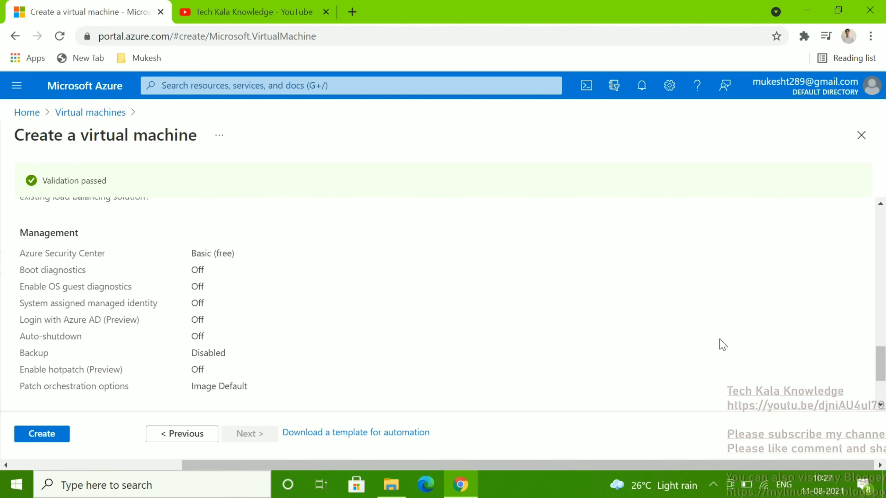
pyautogui.scroll(-3, 722, 344)
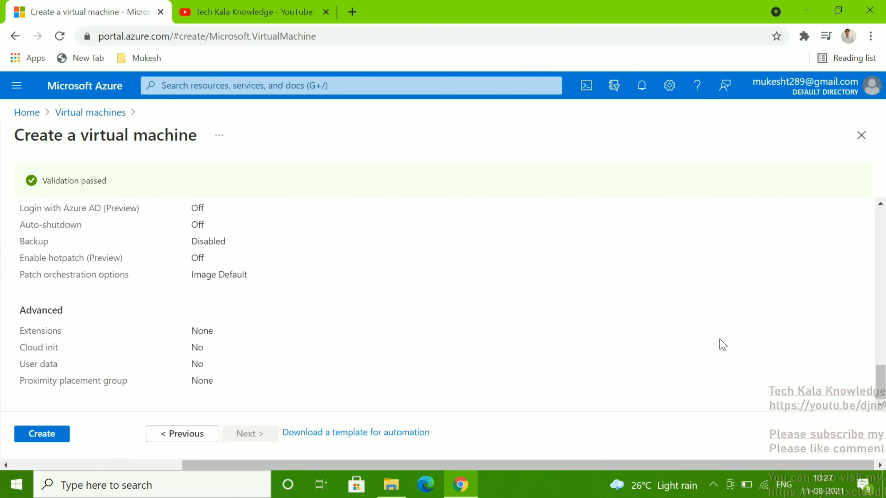
pyautogui.scroll(2, 722, 345)
pyautogui.scroll(-2, 722, 344)
pyautogui.scroll(2, 722, 344)
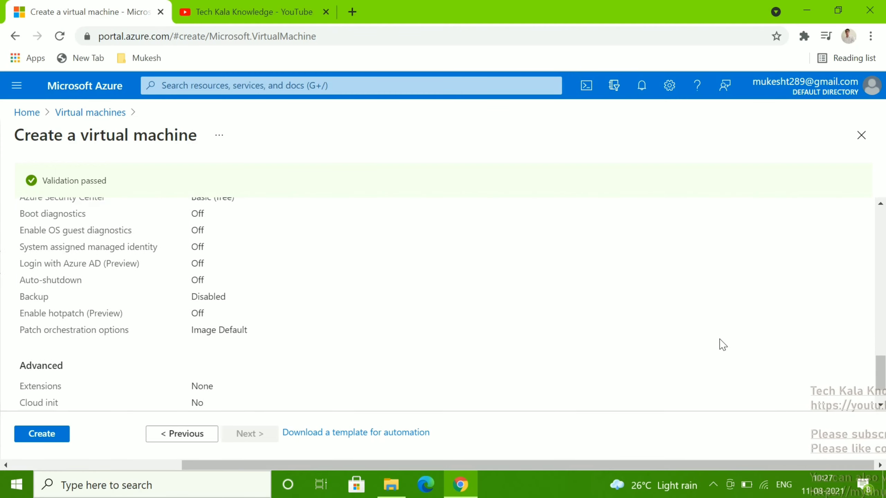
pyautogui.scroll(3, 722, 344)
pyautogui.scroll(-1, 722, 344)
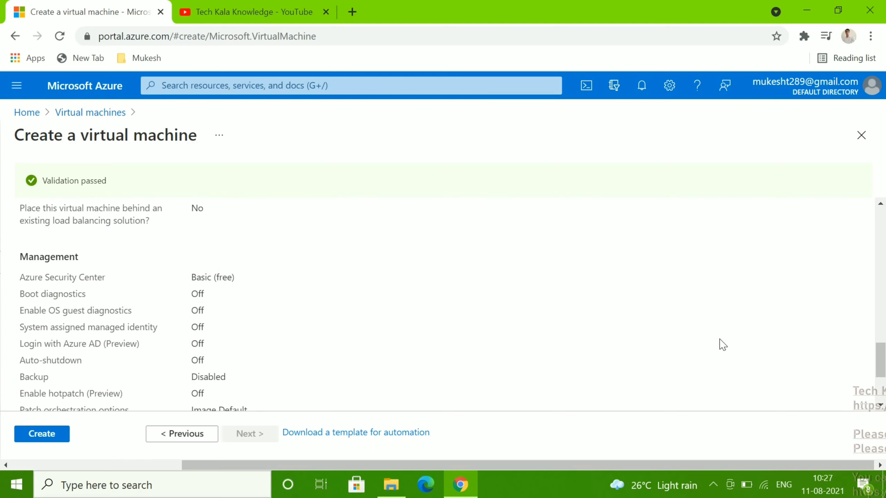
pyautogui.scroll(-4, 722, 345)
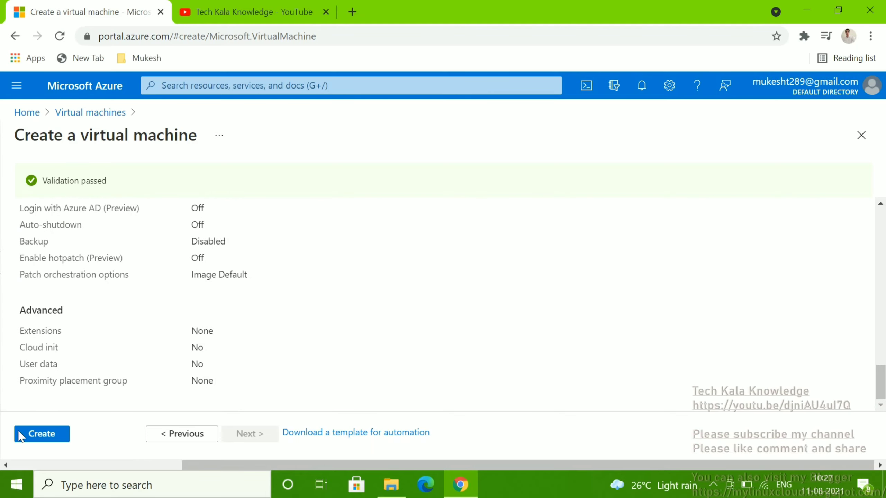
# Create the test1000 VM and follow its deployment from Notifications until it succeeds
pyautogui.click(43, 434)
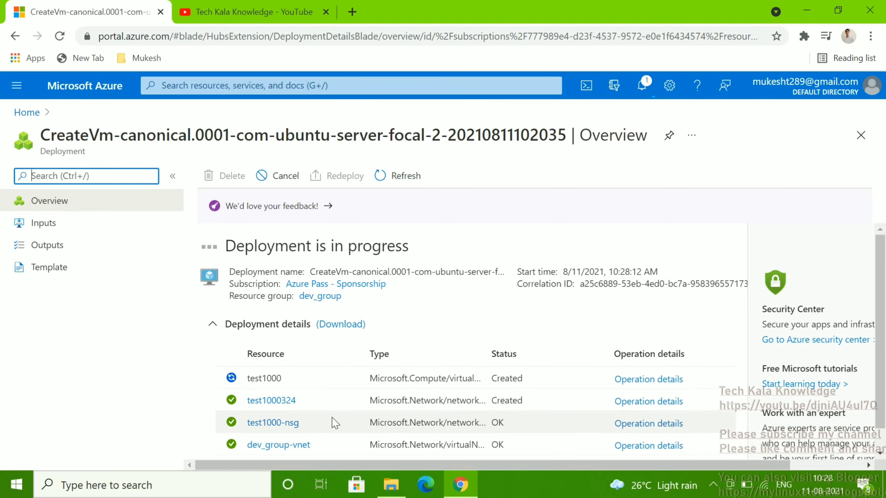
pyautogui.click(193, 85)
pyautogui.write('test100')
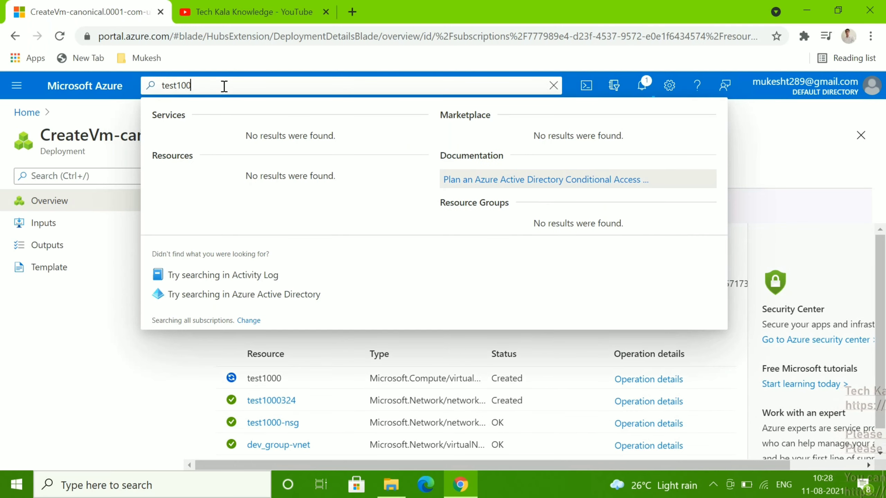
pyautogui.write('0')
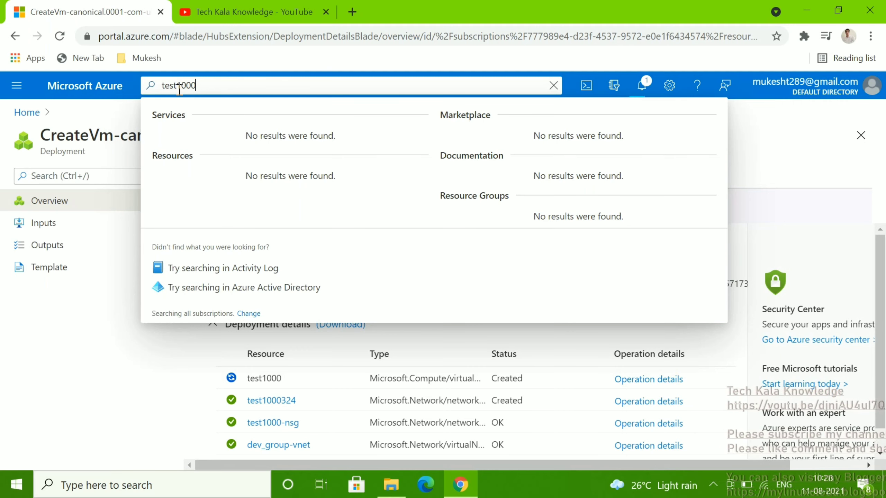
pyautogui.press('BackSpace')
pyautogui.press('BackSpace')
pyautogui.press('BackSpace')
pyautogui.press('BackSpace')
pyautogui.press('BackSpace')
pyautogui.press('BackSpace')
pyautogui.press('BackSpace')
pyautogui.press('BackSpace')
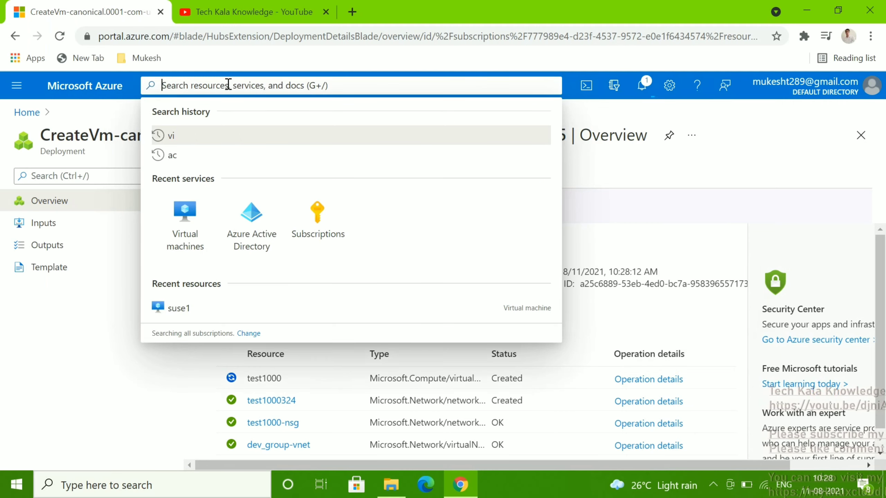
pyautogui.click(641, 85)
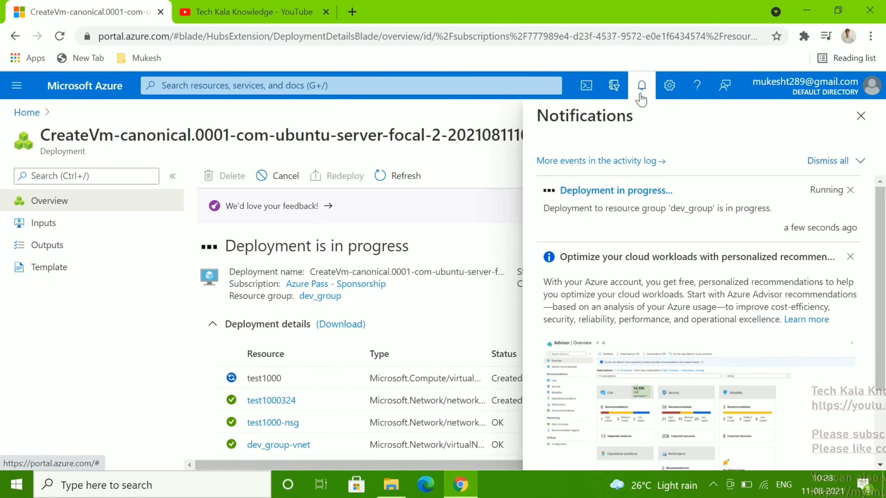
pyautogui.click(600, 192)
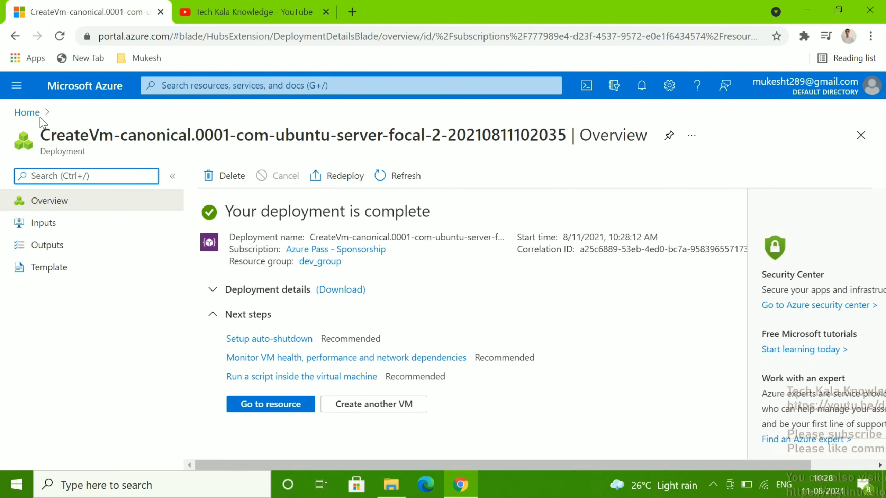
# From Home, search 'test100' and open the test1000 virtual machine's overview
pyautogui.click(29, 115)
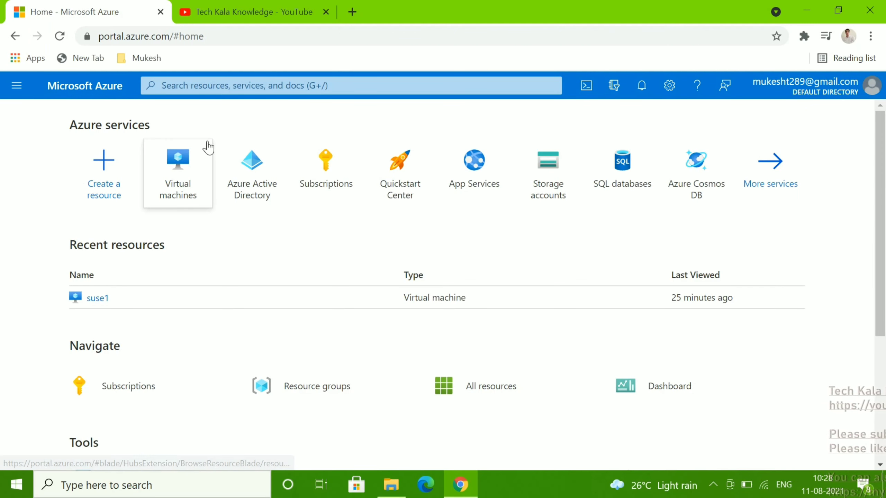
pyautogui.click(209, 84)
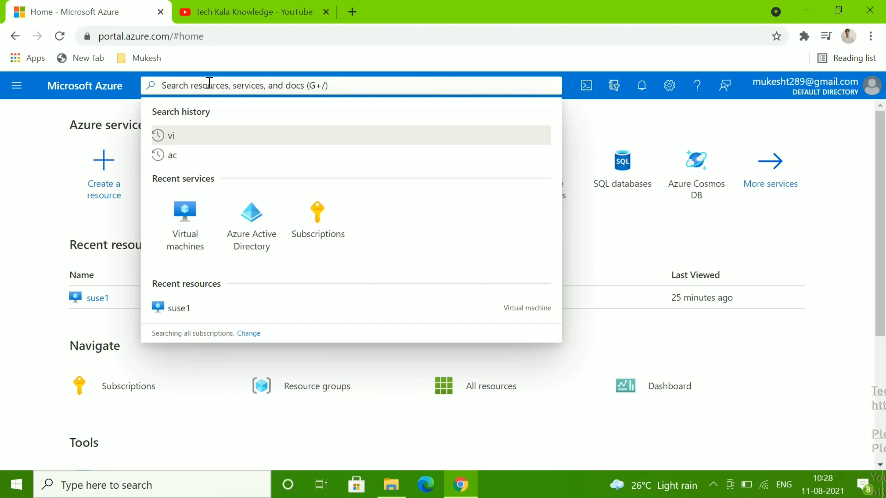
pyautogui.write('test')
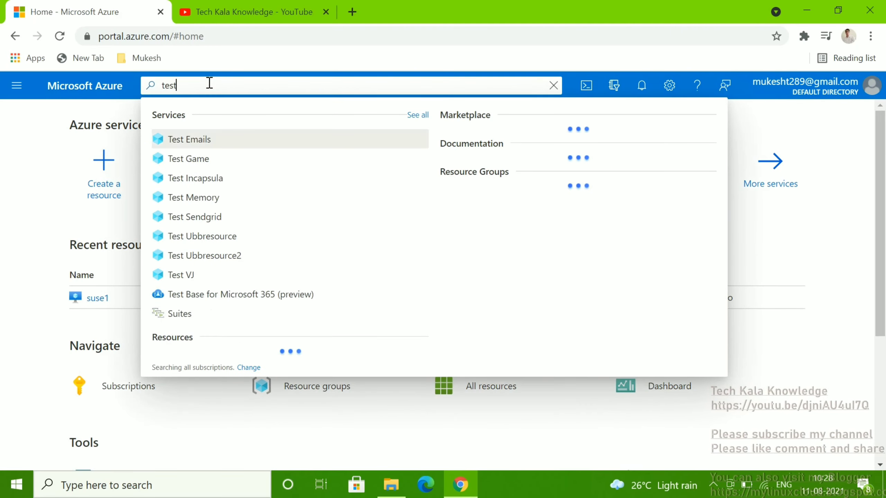
pyautogui.write('100')
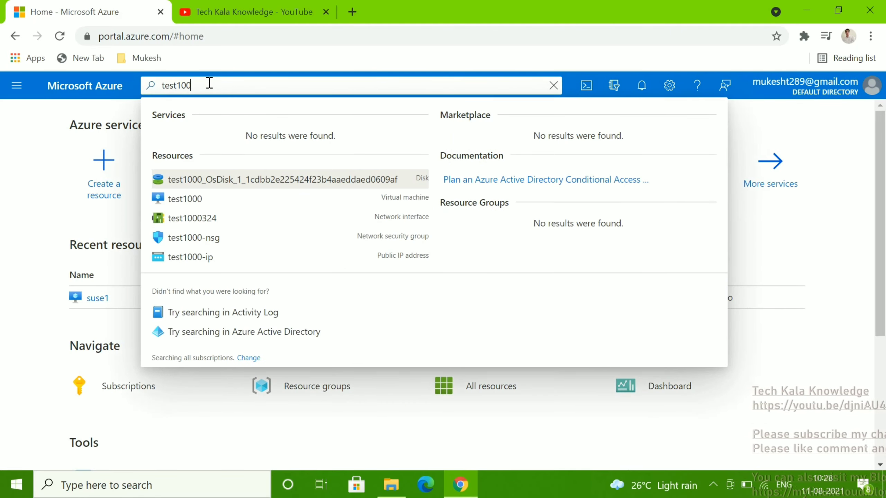
pyautogui.click(194, 200)
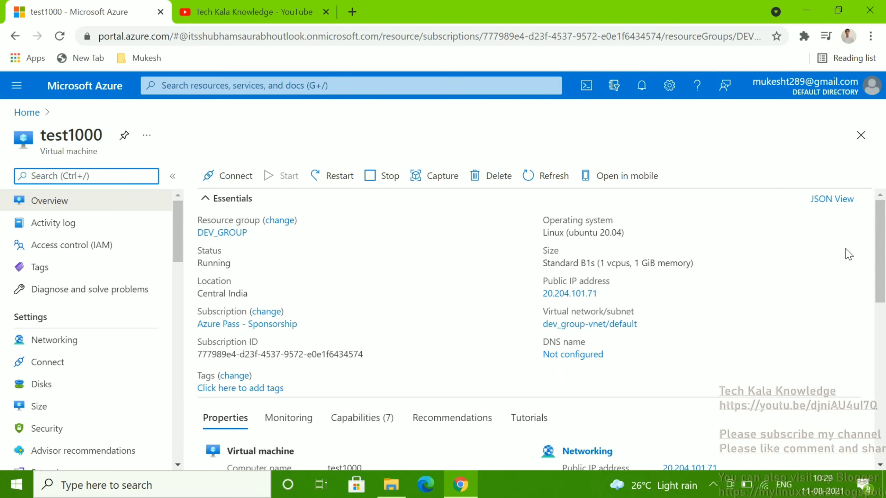
# Review the test1000 overview properties and copy public IP 20.204.101.71
pyautogui.moveTo(882, 256); pyautogui.dragTo(885, 308)
pyautogui.scroll(-1, 884, 328)
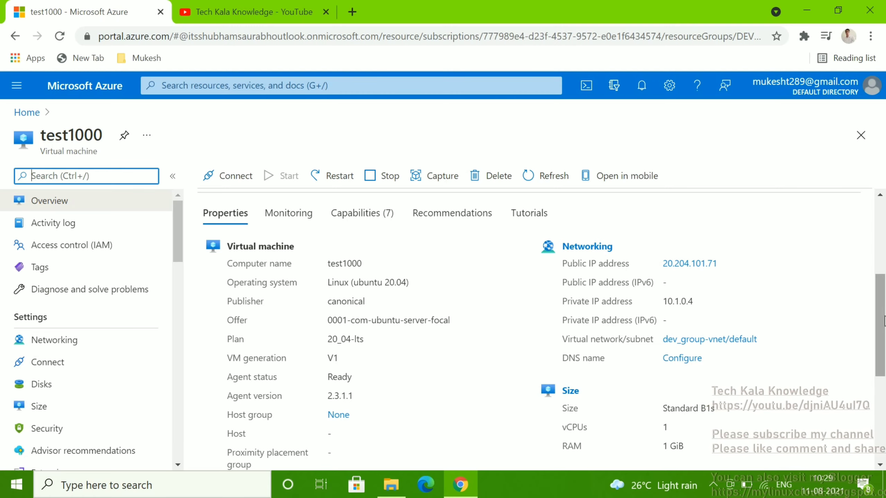
pyautogui.moveTo(885, 319); pyautogui.dragTo(882, 242)
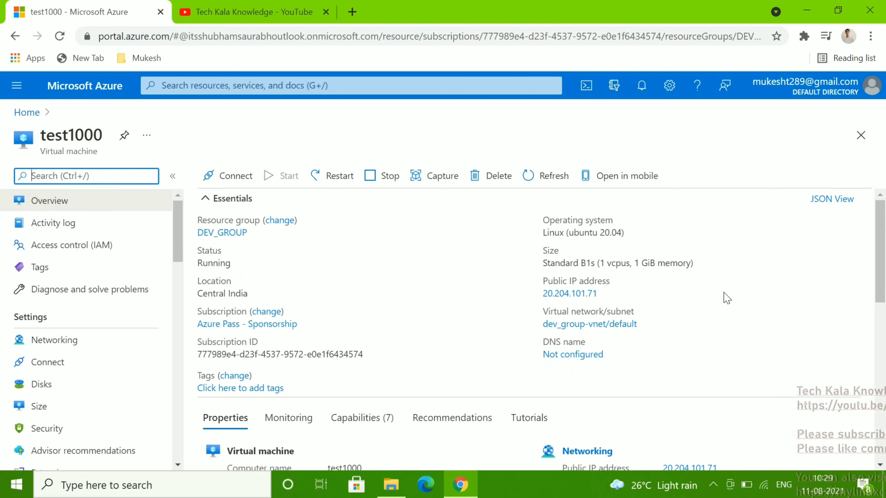
pyautogui.click(709, 287)
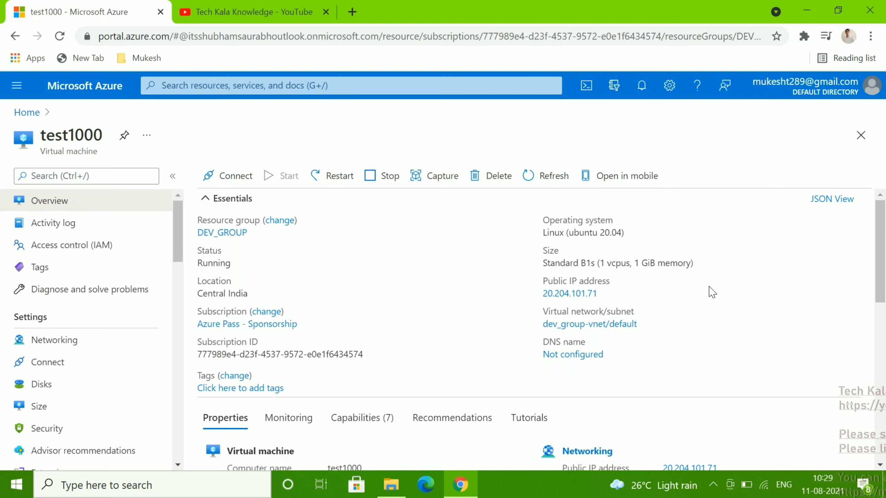
pyautogui.click(606, 295)
# Launch PuTTY and connect over SSH to the pasted host 20.204.101.71
pyautogui.click(105, 485)
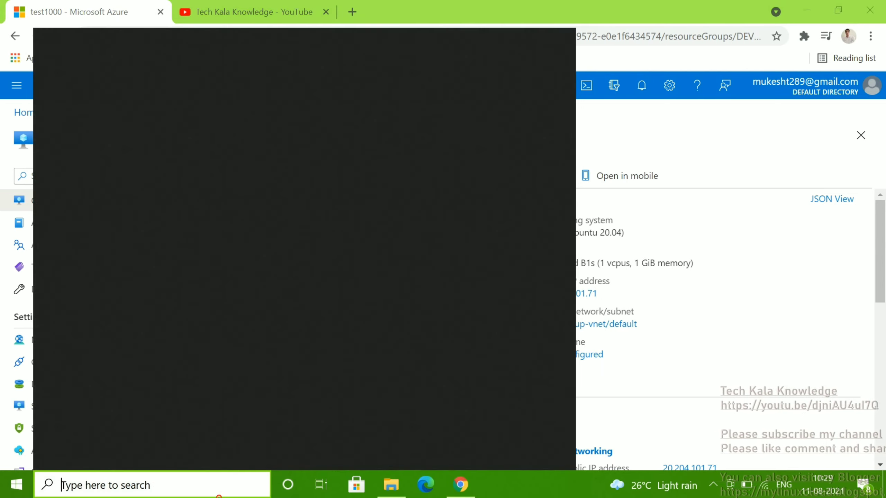
pyautogui.write('puu')
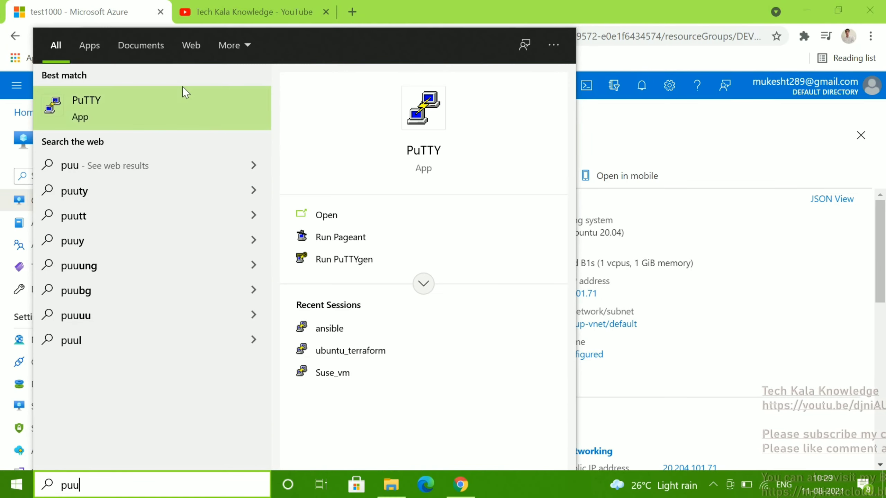
pyautogui.click(181, 102)
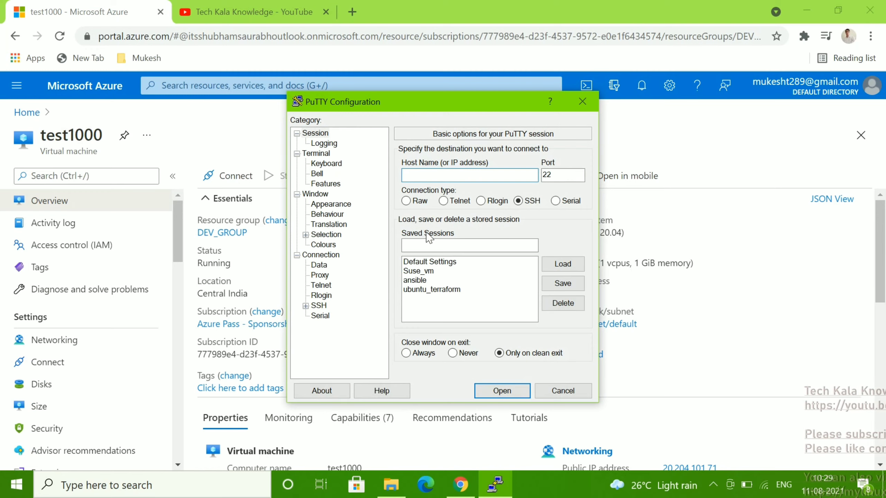
pyautogui.hotkey('ctrl', 'v')
pyautogui.press('Return')
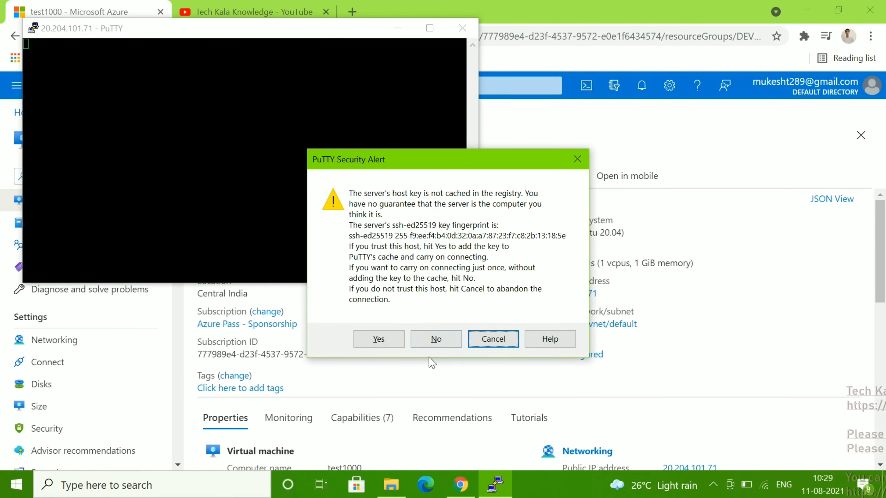
# Accept the host key and log in with the VM's admin username and password
pyautogui.click(390, 342)
pyautogui.write('tes')
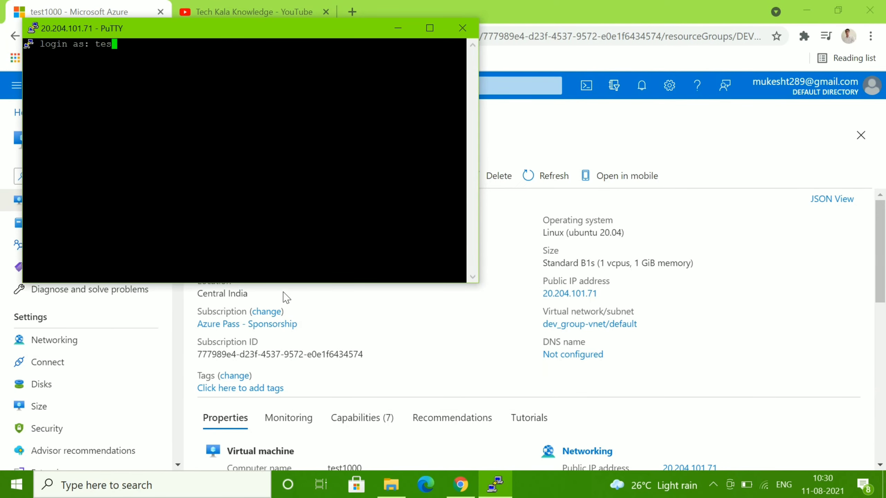
pyautogui.write('t1000')
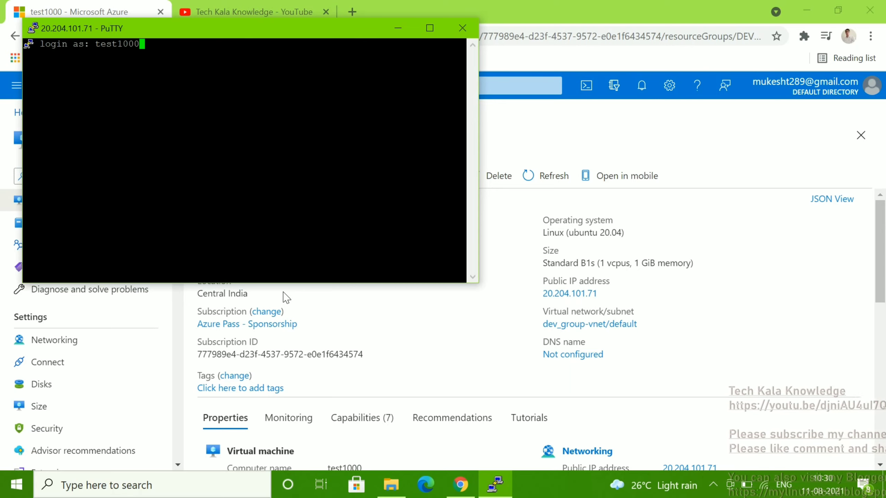
pyautogui.press('Return')
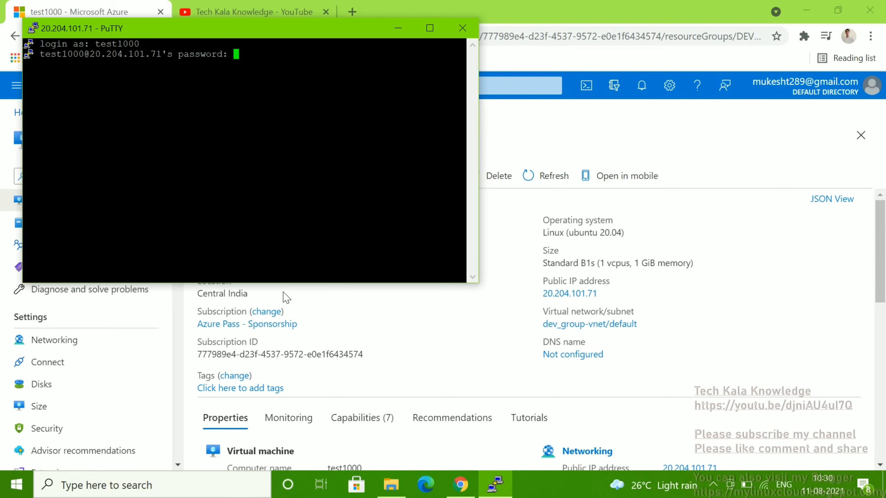
pyautogui.press('Return')
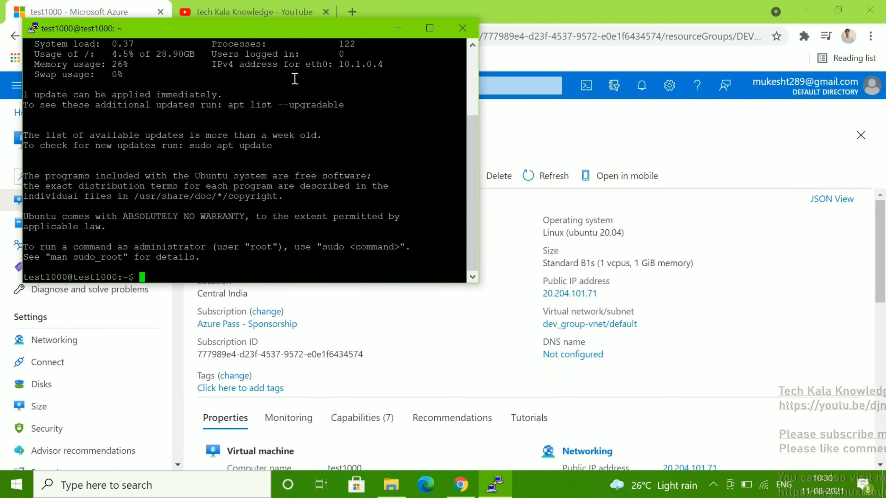
# Maximize the PuTTY terminal, then minimize it to return to the portal
pyautogui.click(430, 27)
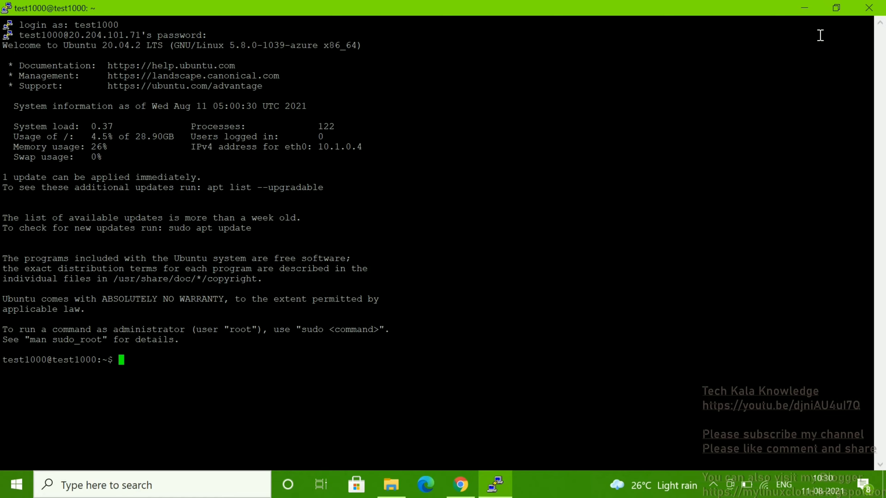
pyautogui.click(805, 8)
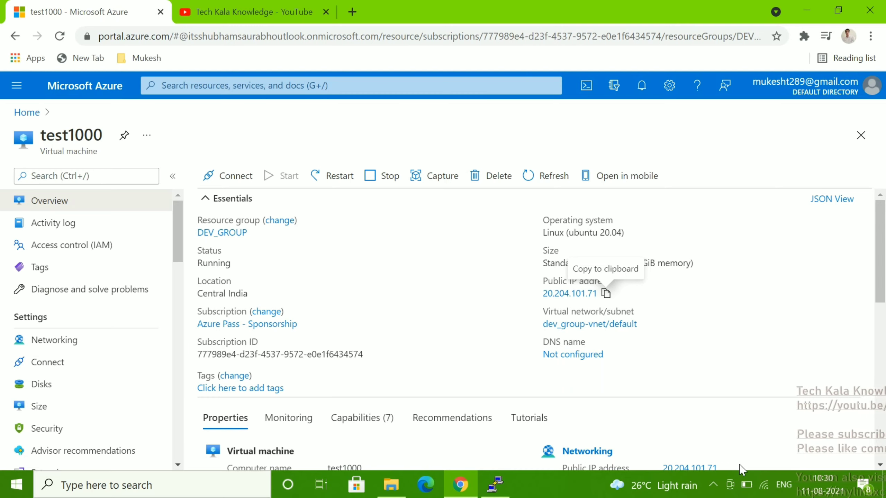
pyautogui.click(714, 485)
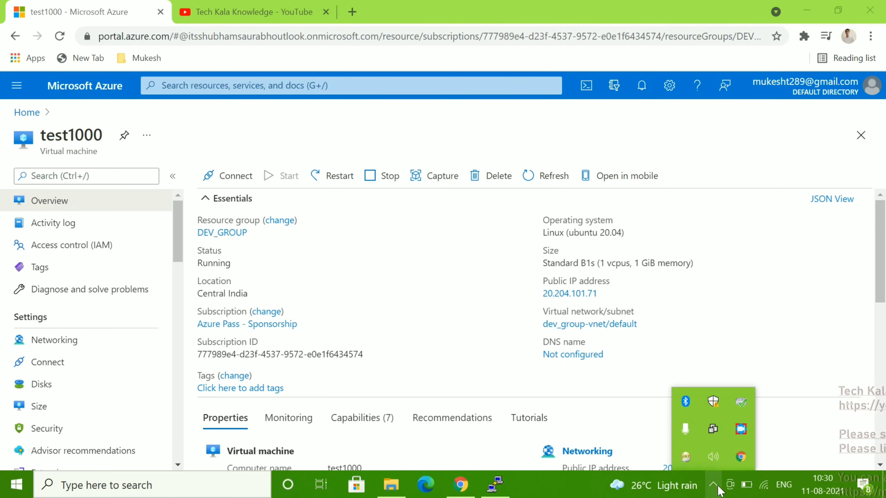